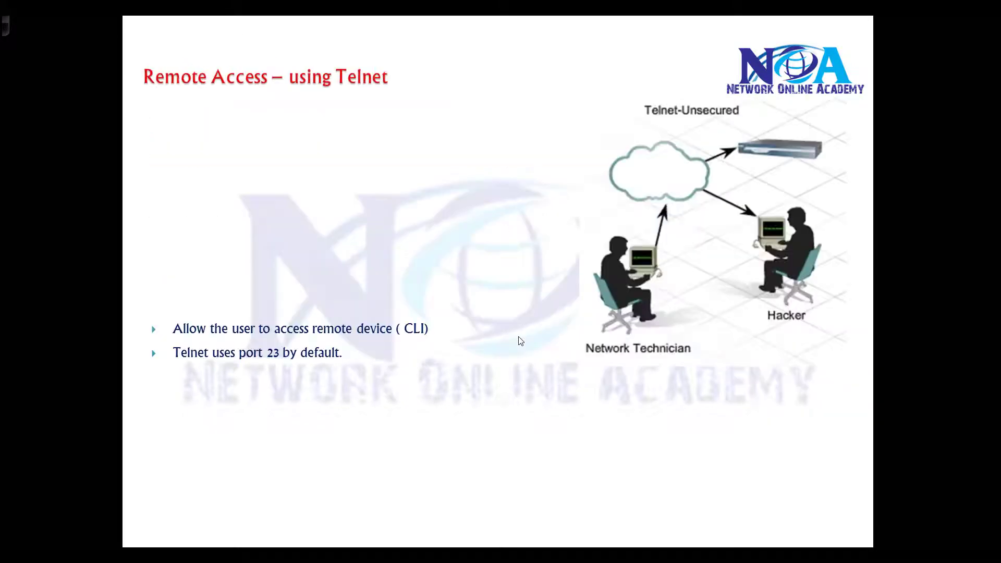
pyautogui.click(519, 341)
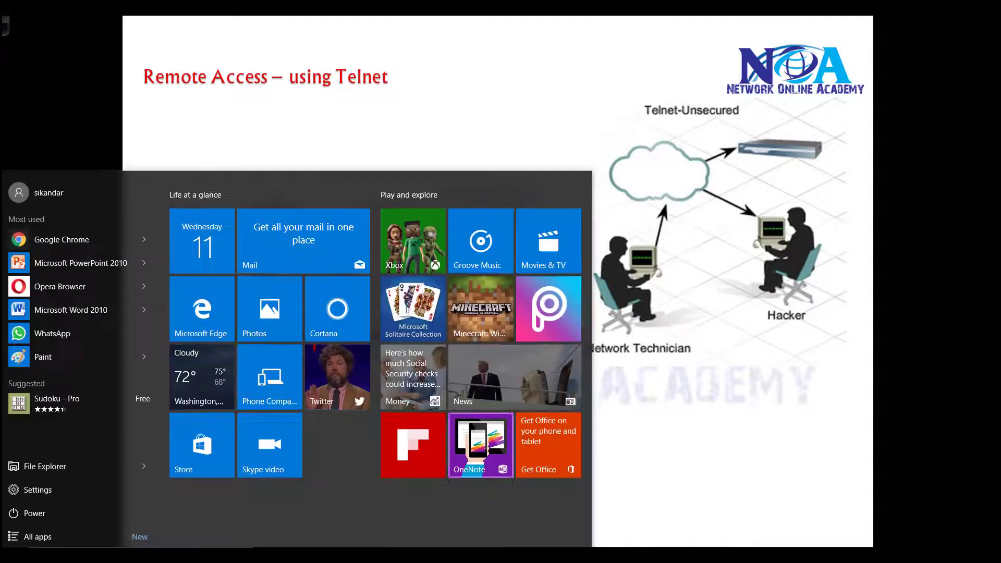
# Draw a Telnet path from R2 to R1's S1/0 on the Paint diagram, then return to GNS3
pyautogui.hotkey('alt', 'Tab')
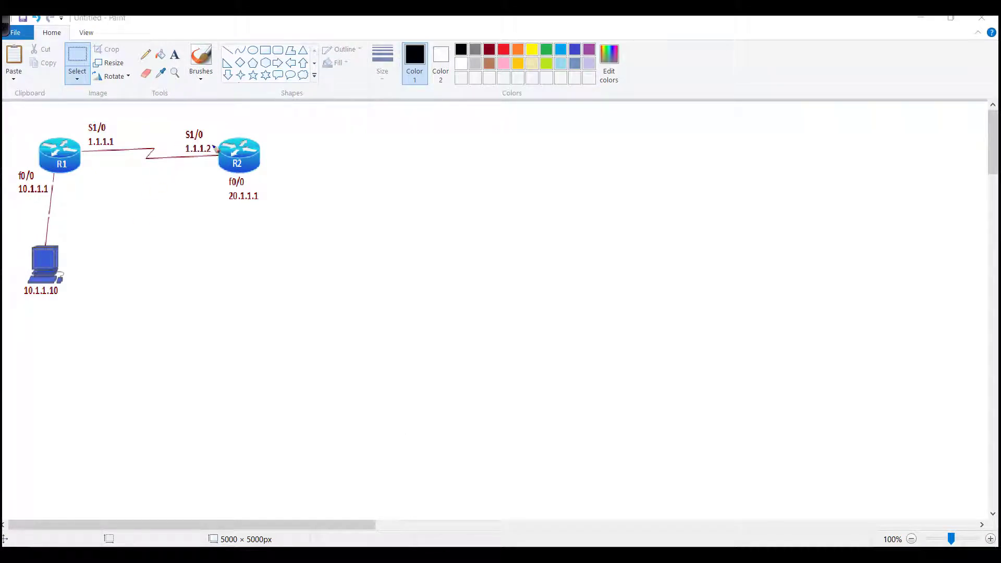
pyautogui.moveTo(256, 137)
pyautogui.mouseDown()
pyautogui.moveTo(94, 120)
pyautogui.moveTo(140, 135)
pyautogui.moveTo(145, 124)
pyautogui.moveTo(167, 127)
pyautogui.mouseUp()
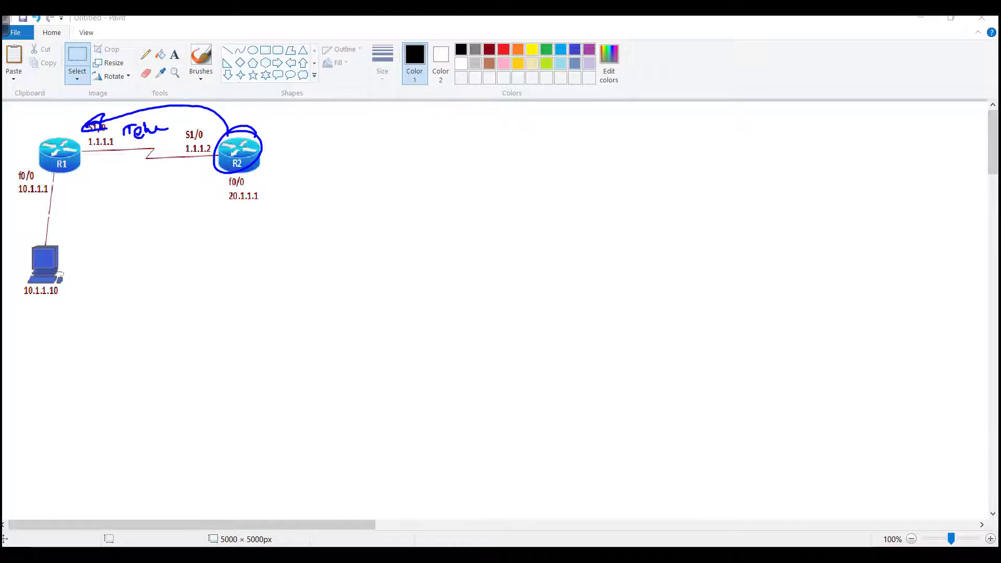
pyautogui.hotkey('alt', 'Tab')
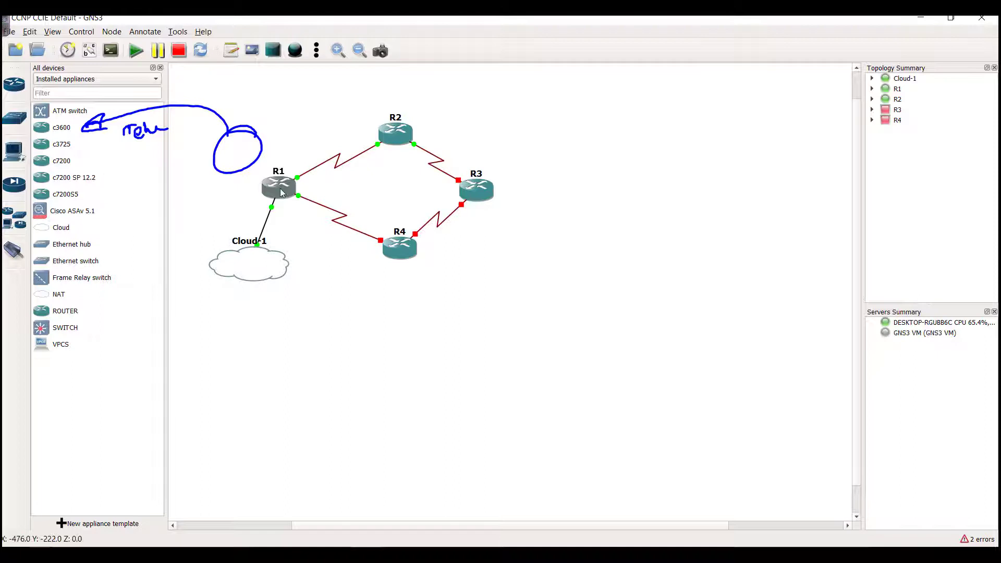
# Minimize the GNS3 window to reveal the Paint router diagram again
pyautogui.click(920, 17)
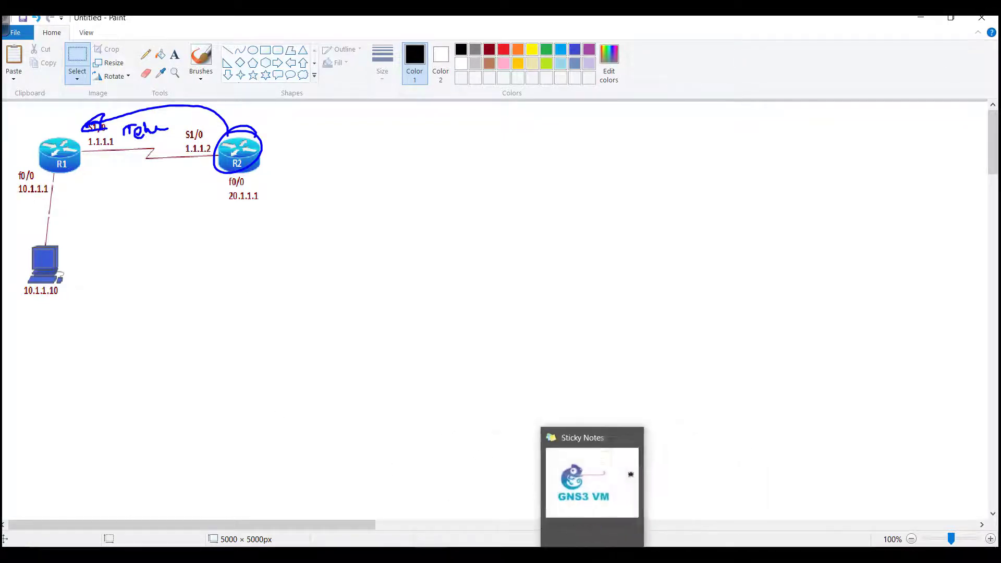
pyautogui.moveTo(431, 555)
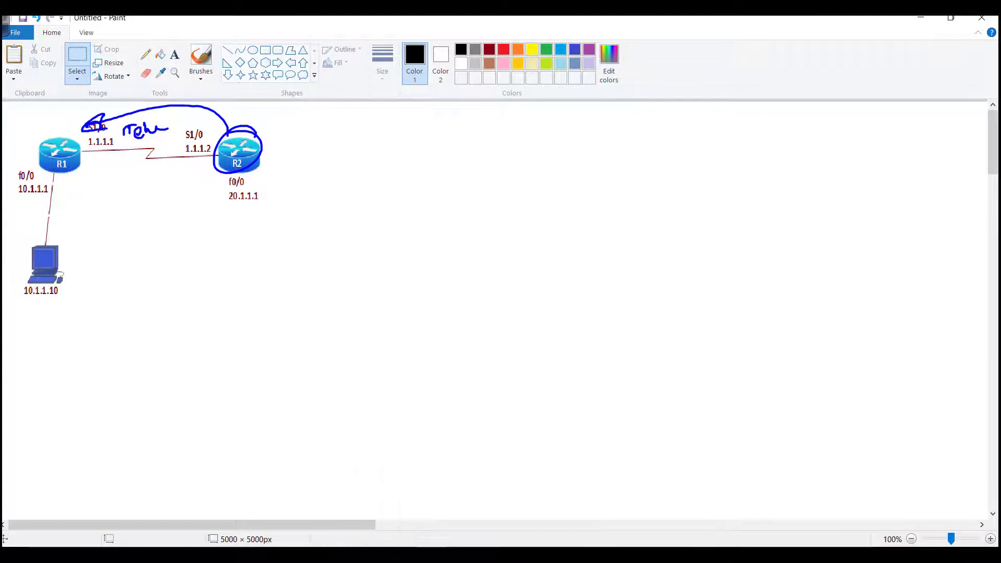
# Run 'sh ip int brief' on R1 and highlight the FastEthernet0/0 and Serial1/0 addresses
pyautogui.click(469, 556)
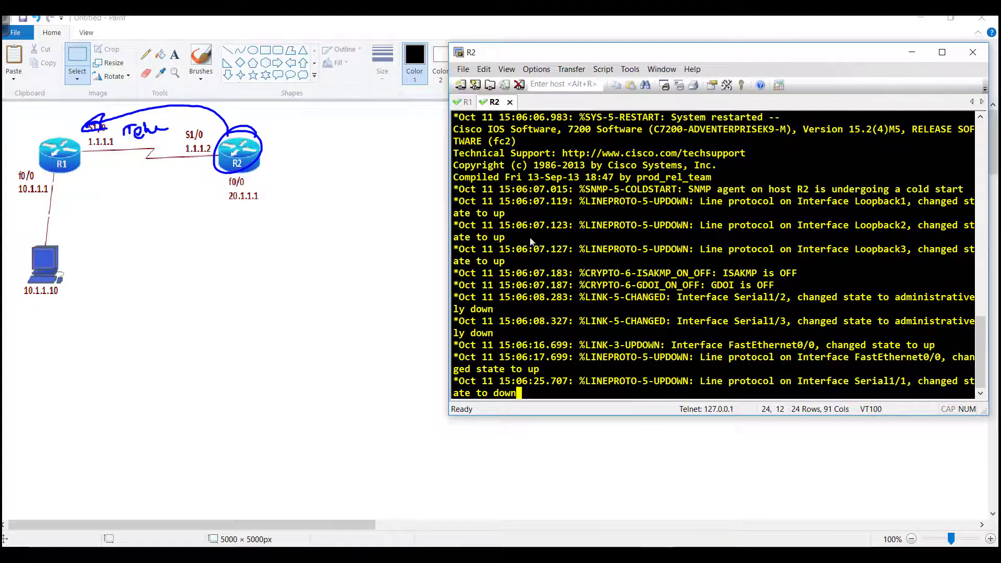
pyautogui.click(466, 102)
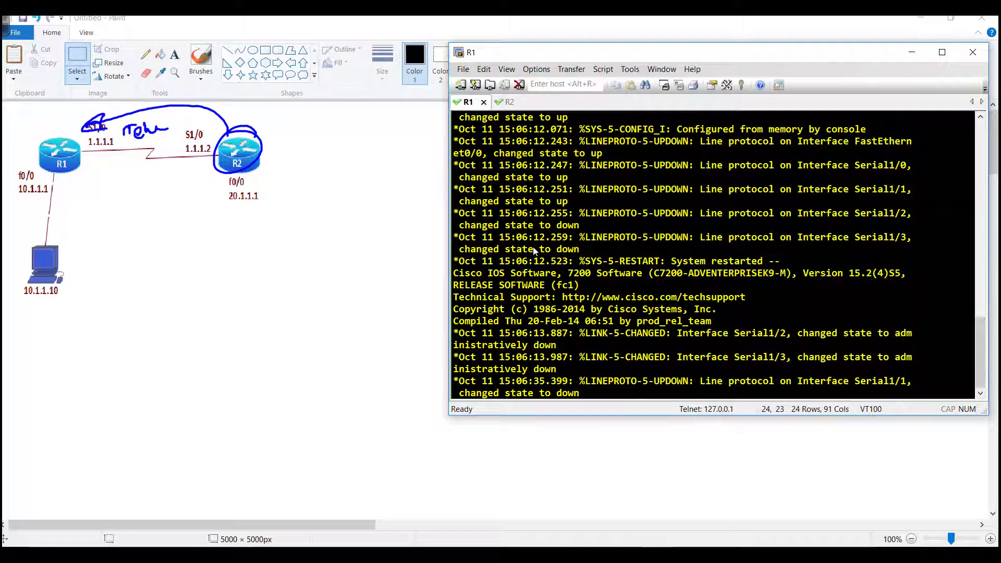
pyautogui.write('sh ip int br')
pyautogui.press('Tab')
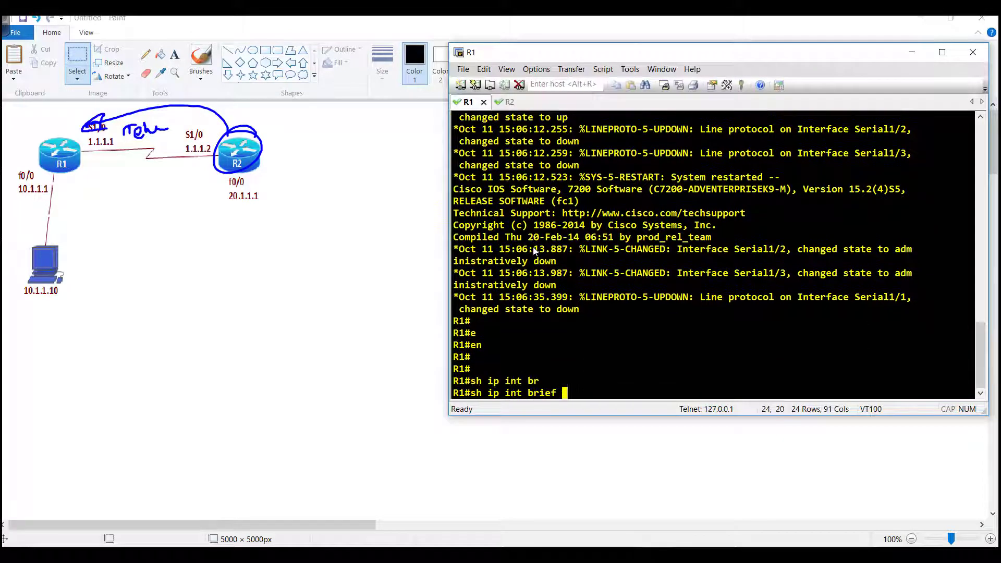
pyautogui.press('Return')
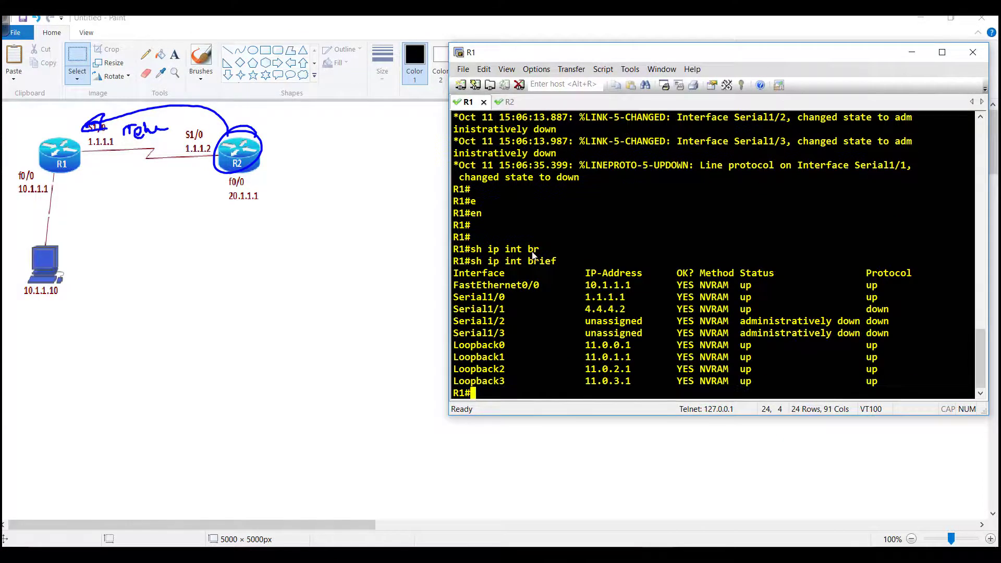
pyautogui.moveTo(488, 285); pyautogui.dragTo(651, 301)
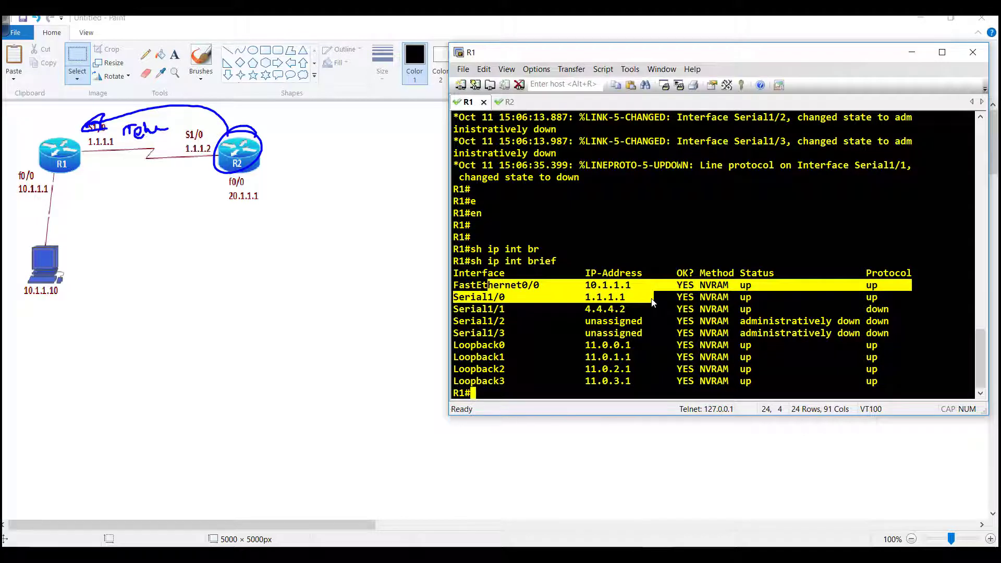
# On R2, enter enable mode and telnet to 1.1.1.1, which is refused without a password
pyautogui.click(506, 103)
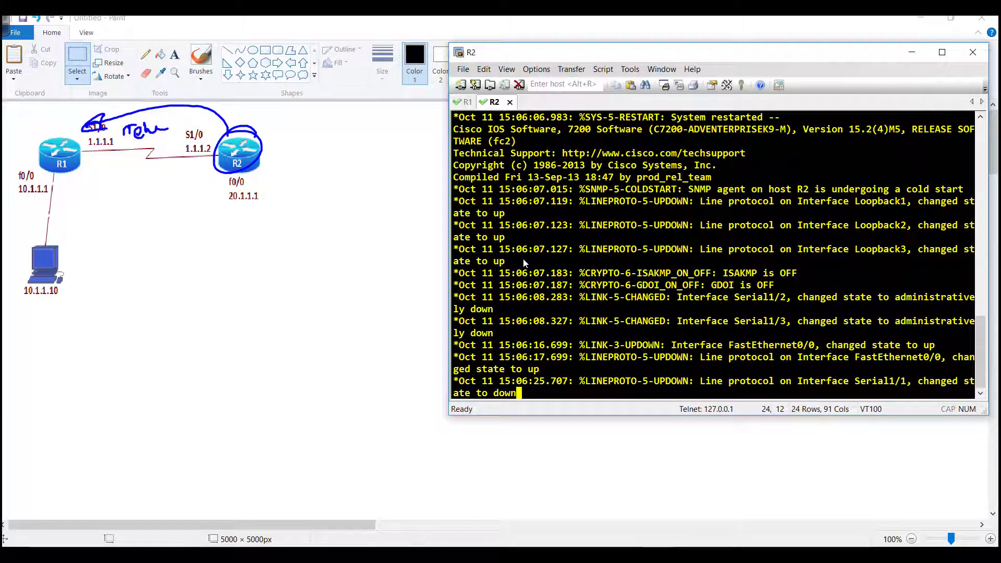
pyautogui.press('Return')
pyautogui.press('Return')
pyautogui.write('e')
pyautogui.press('Return')
pyautogui.write('en')
pyautogui.press('Return')
pyautogui.press('Return')
pyautogui.press('Return')
pyautogui.write('telnet 1.1.1.1')
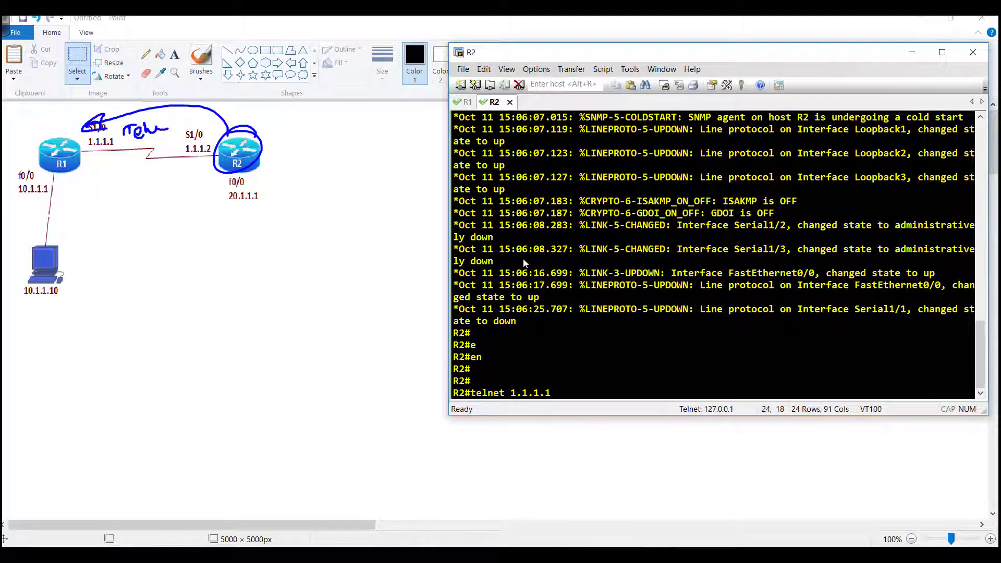
pyautogui.press('Return')
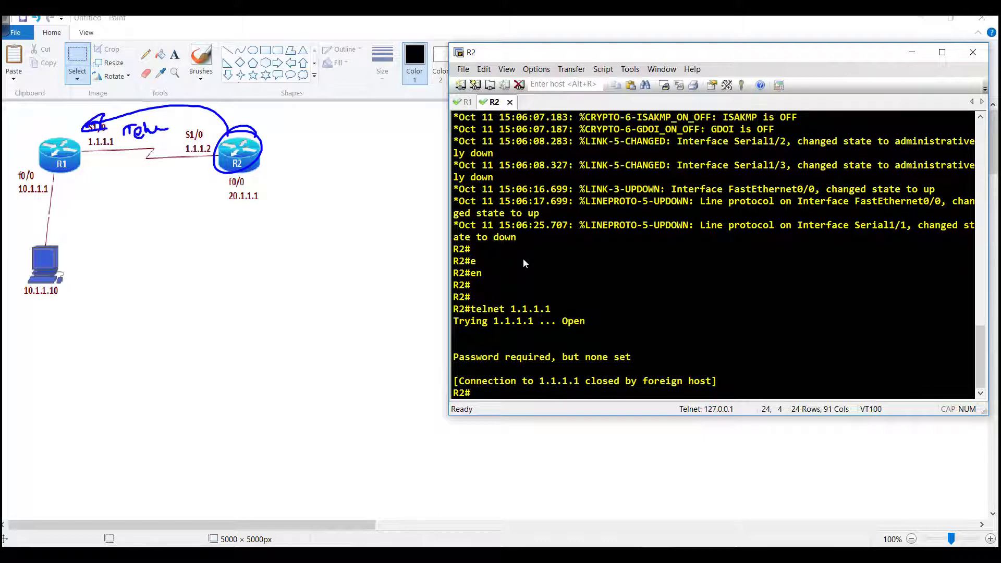
# On R1, enter global configuration and then line configuration for vty 0 4
pyautogui.click(464, 102)
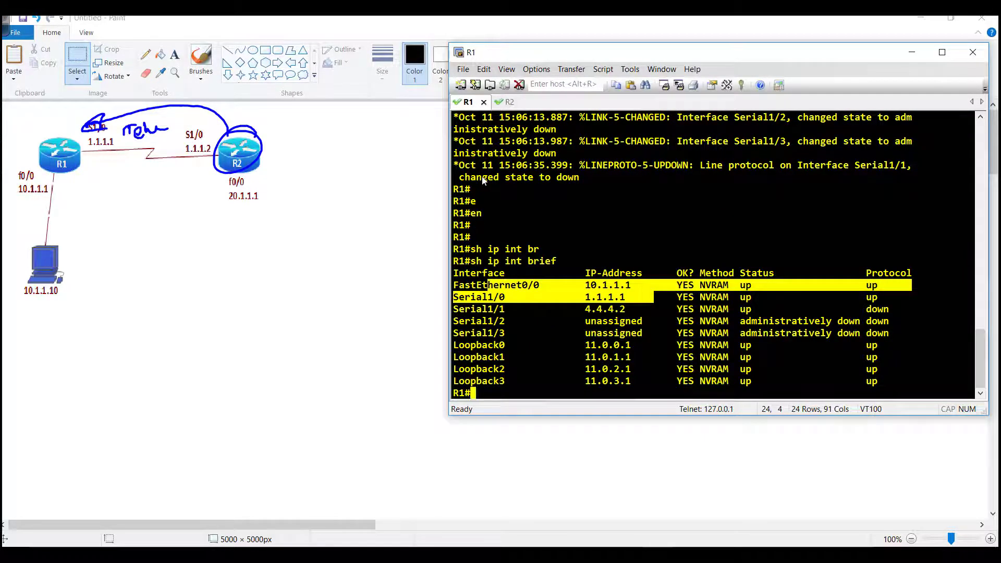
pyautogui.write('con t')
pyautogui.press('Return')
pyautogui.write('conf t')
pyautogui.press('Return')
pyautogui.write('line v')
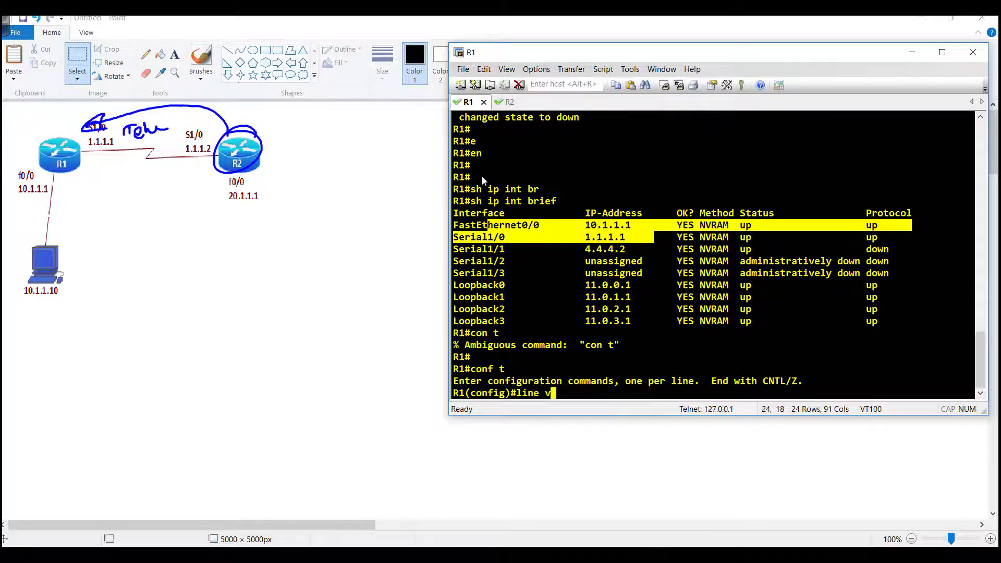
pyautogui.write('ty 0 4 pas')
pyautogui.press('Tab')
pyautogui.press('BackSpace')
pyautogui.press('BackSpace')
pyautogui.press('BackSpace')
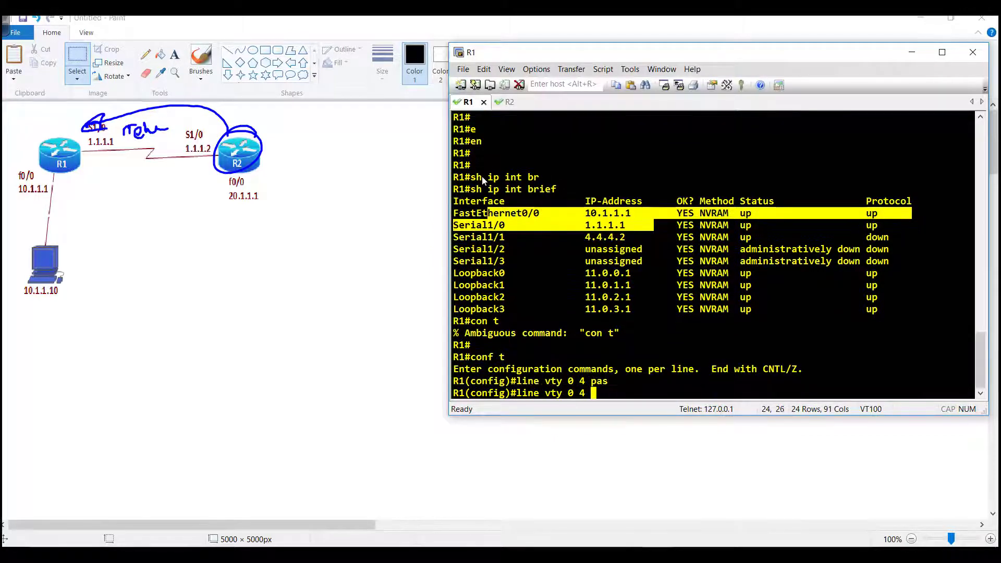
pyautogui.press('Return')
# Set a vty login password, require login, and exit line configuration
pyautogui.write('pas')
pyautogui.press('Tab')
pyautogui.write('cisco')
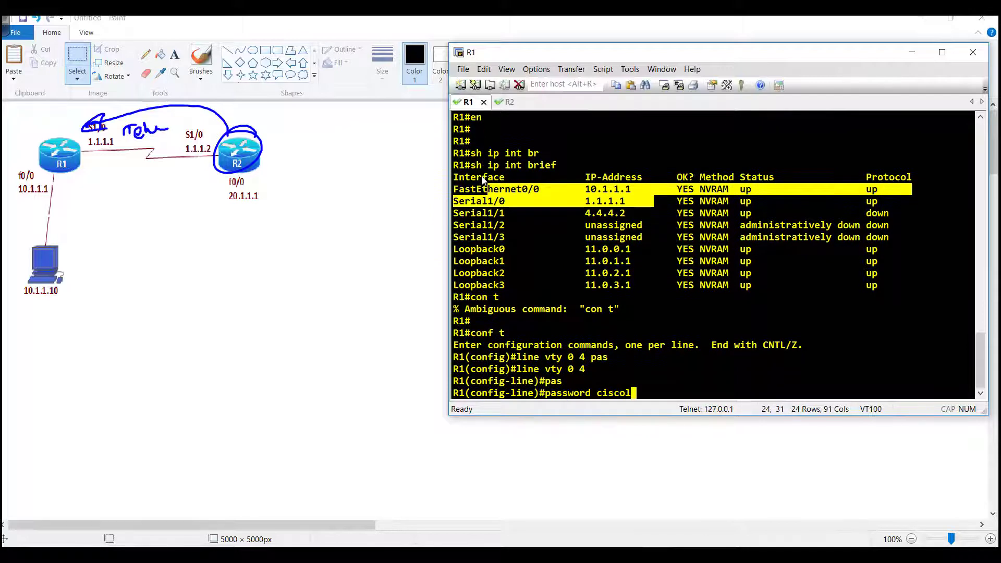
pyautogui.press('Return')
pyautogui.write('login')
pyautogui.press('Return')
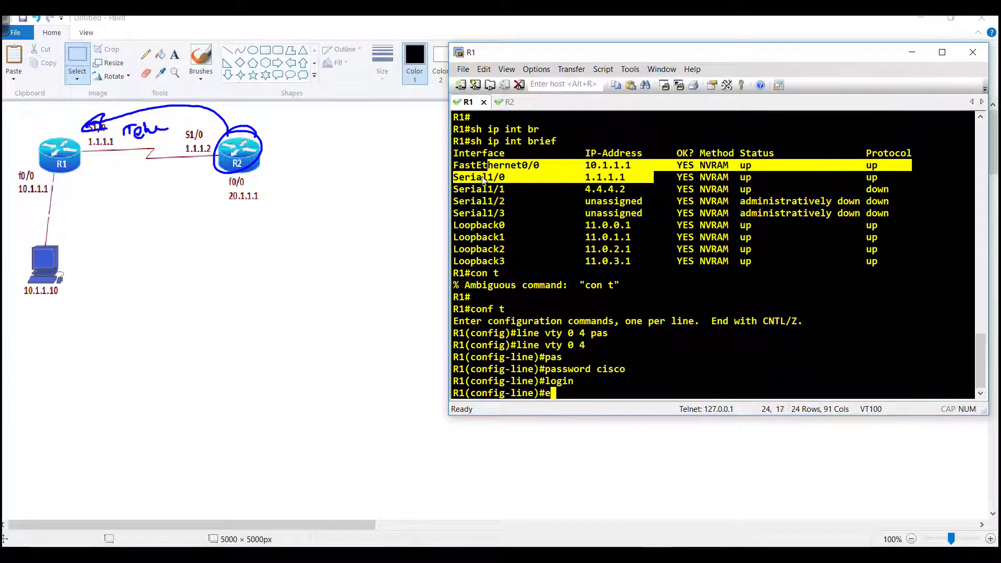
pyautogui.write('exit')
pyautogui.press('Return')
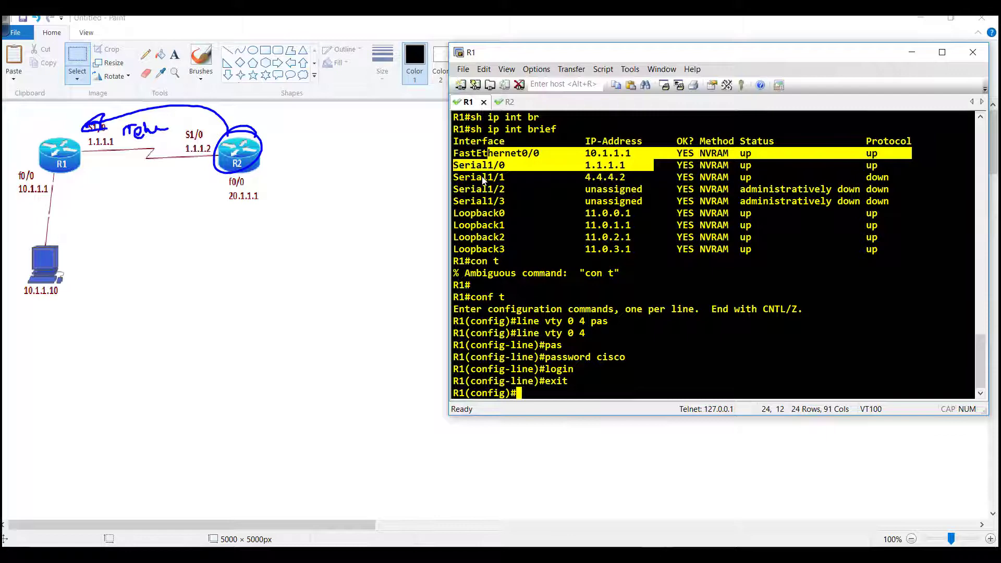
# Retry 'telnet 1.1.1.1' from R2 and log into R1 with the vty password
pyautogui.click(500, 101)
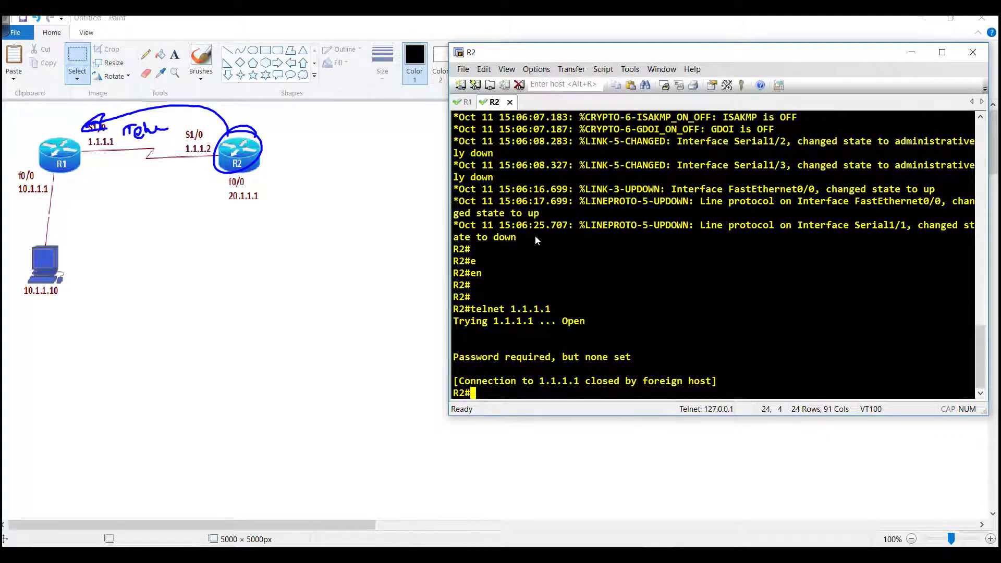
pyautogui.press('Up')
pyautogui.press('Return')
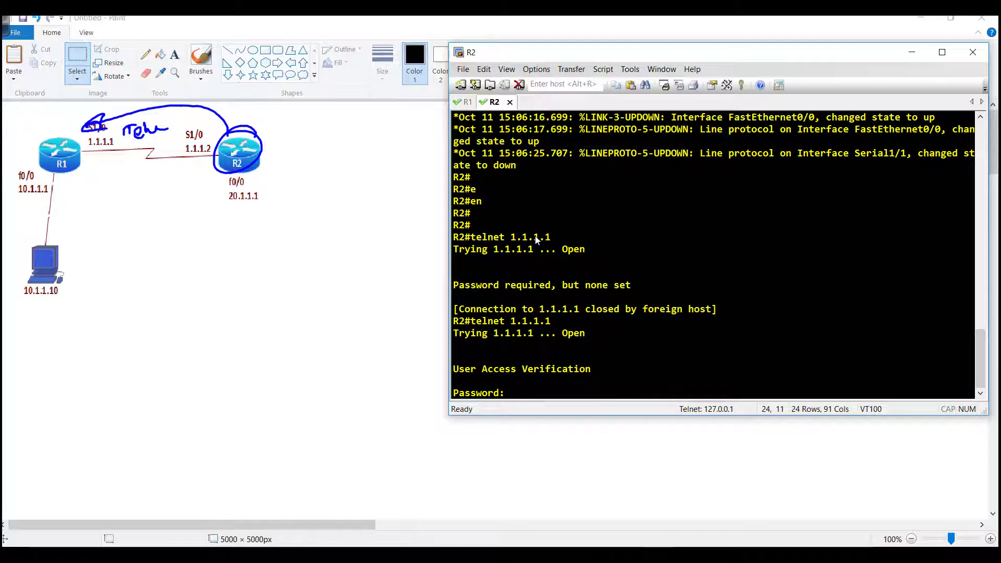
pyautogui.press('Return')
# Run 'show users' on R1 and highlight the vty 0 session from 1.1.1.2
pyautogui.press('Return')
pyautogui.write('sj')
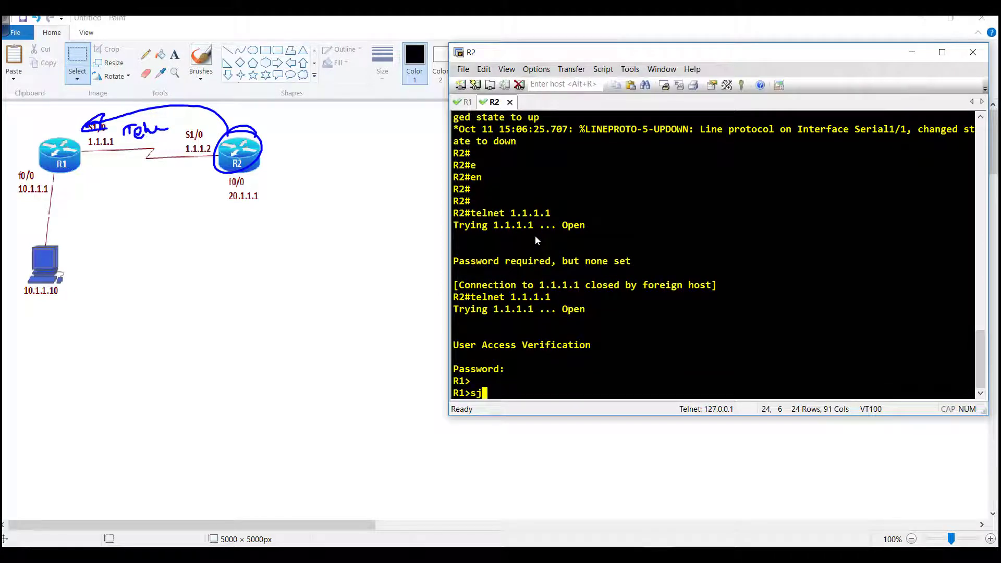
pyautogui.press('BackSpace')
pyautogui.write('o')
pyautogui.press('BackSpace')
pyautogui.write('how users')
pyautogui.press('Return')
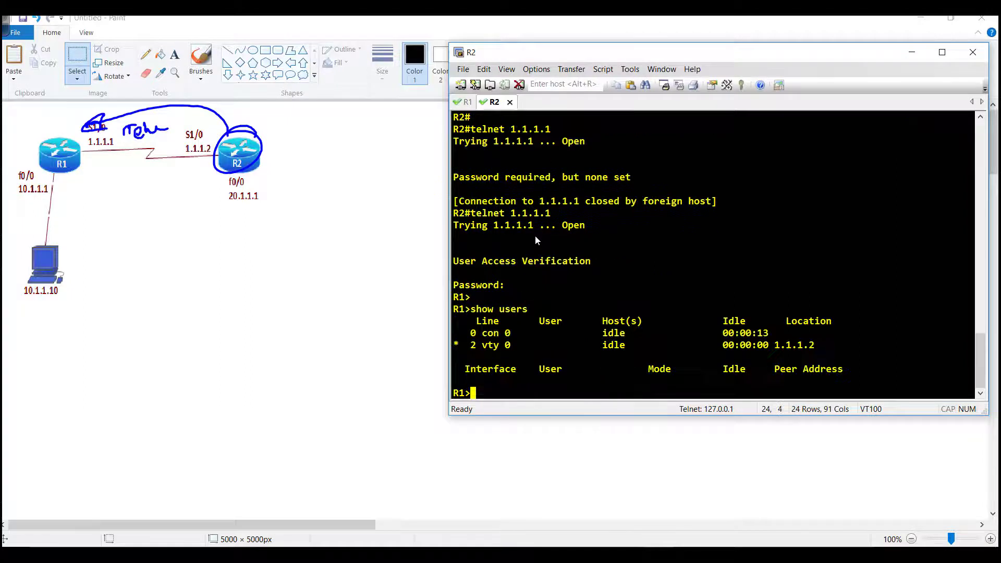
pyautogui.moveTo(533, 333); pyautogui.dragTo(552, 354)
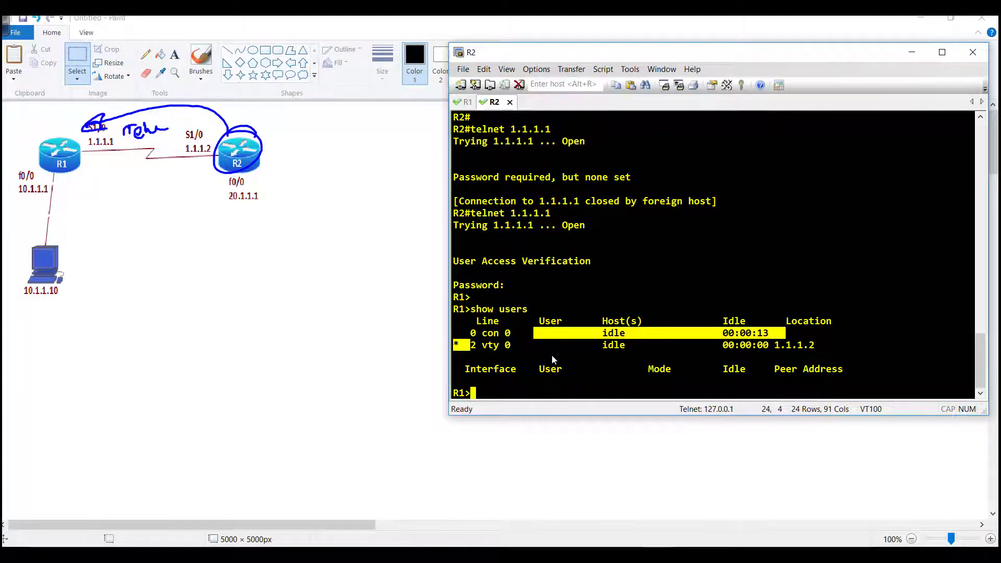
pyautogui.moveTo(673, 344); pyautogui.dragTo(824, 345)
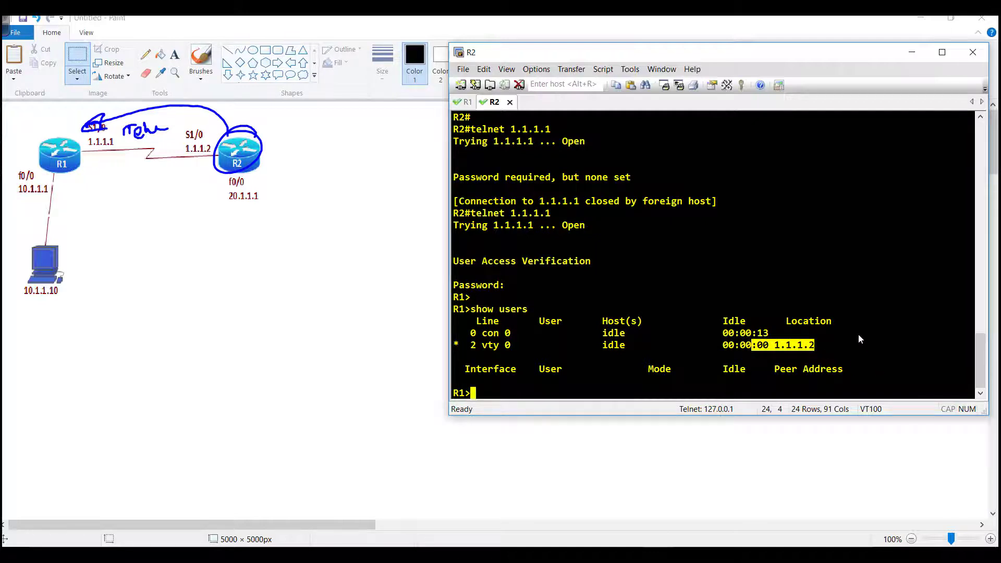
pyautogui.hotkey('ctrl', 'shift', 'z')
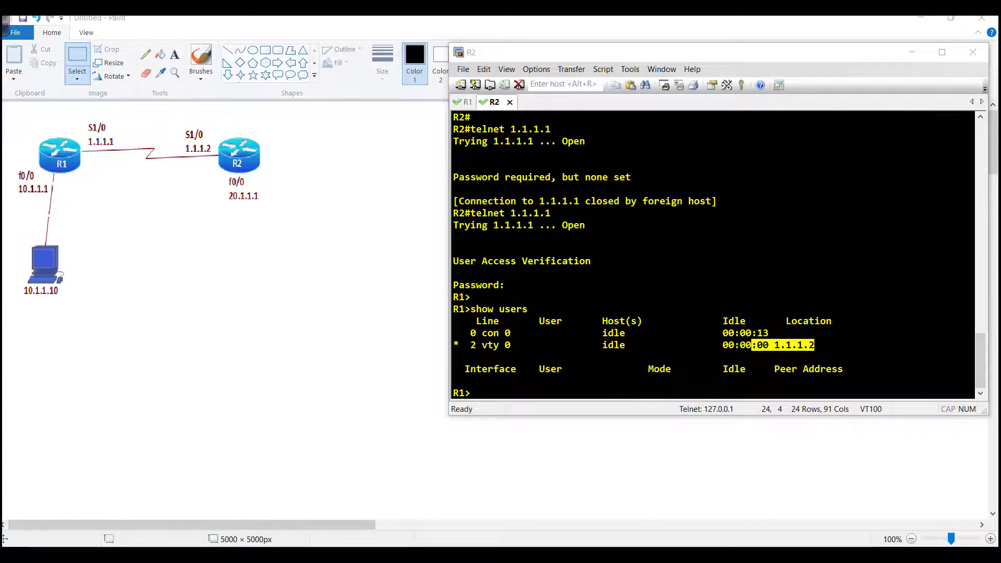
# Draw an arrow from the PC to R1 and rerun 'ping 10.1.1.1' in Command Prompt
pyautogui.moveTo(703, 128); pyautogui.dragTo(424, 193)
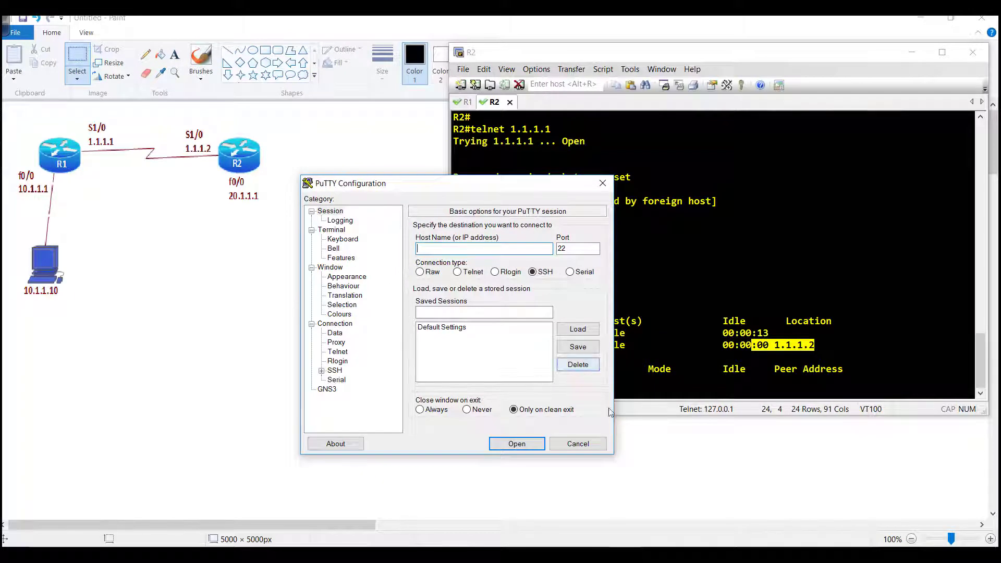
pyautogui.hotkey('alt', 'Tab')
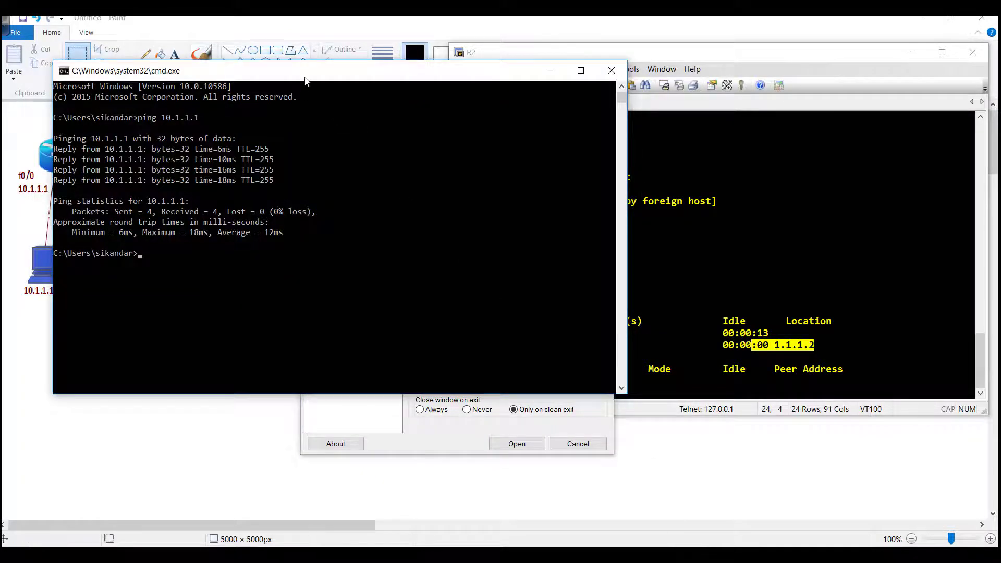
pyautogui.moveTo(305, 81); pyautogui.dragTo(509, 105)
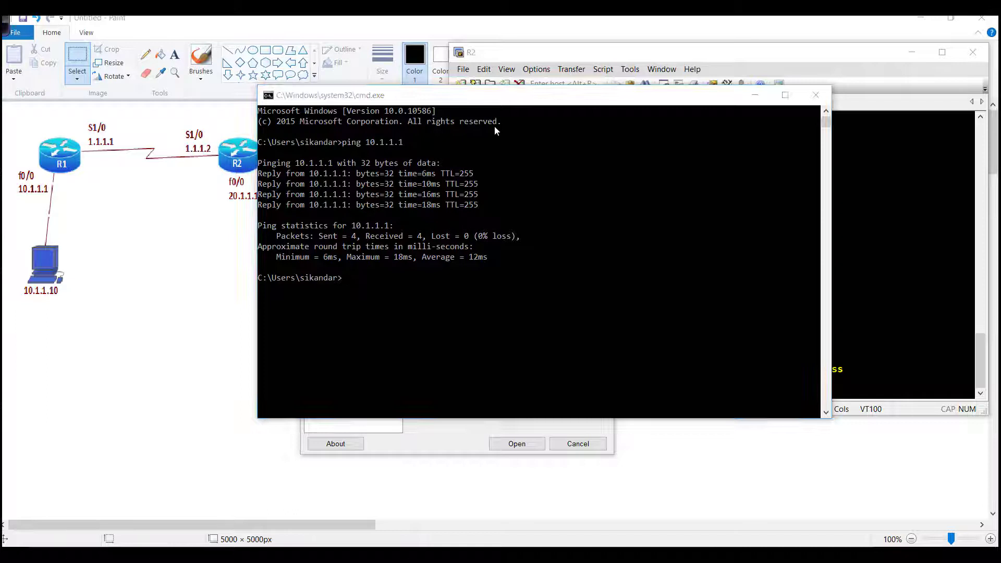
pyautogui.moveTo(46, 236)
pyautogui.mouseDown()
pyautogui.moveTo(52, 258)
pyautogui.moveTo(77, 182)
pyautogui.moveTo(85, 191)
pyautogui.mouseUp()
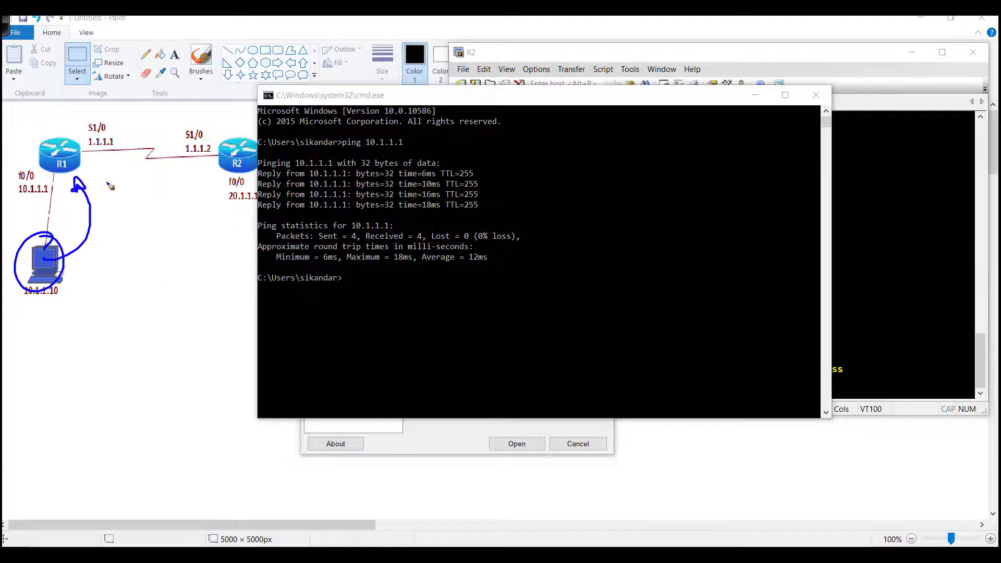
pyautogui.click(420, 243)
pyautogui.press('Return')
pyautogui.press('Up')
pyautogui.press('Return')
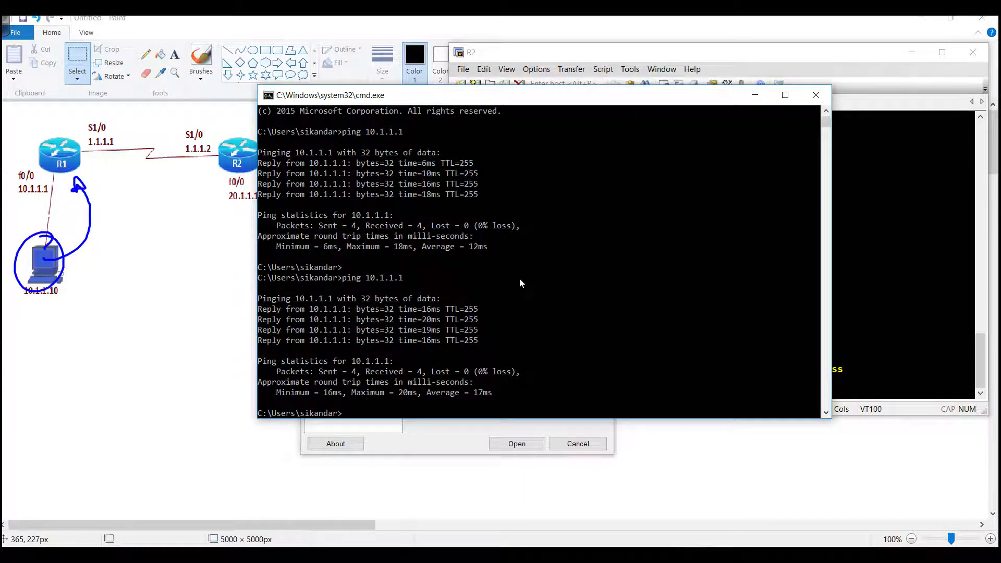
# Open a PuTTY Telnet session to 10.1.1.1 and log in with the password to R1>
pyautogui.click(440, 426)
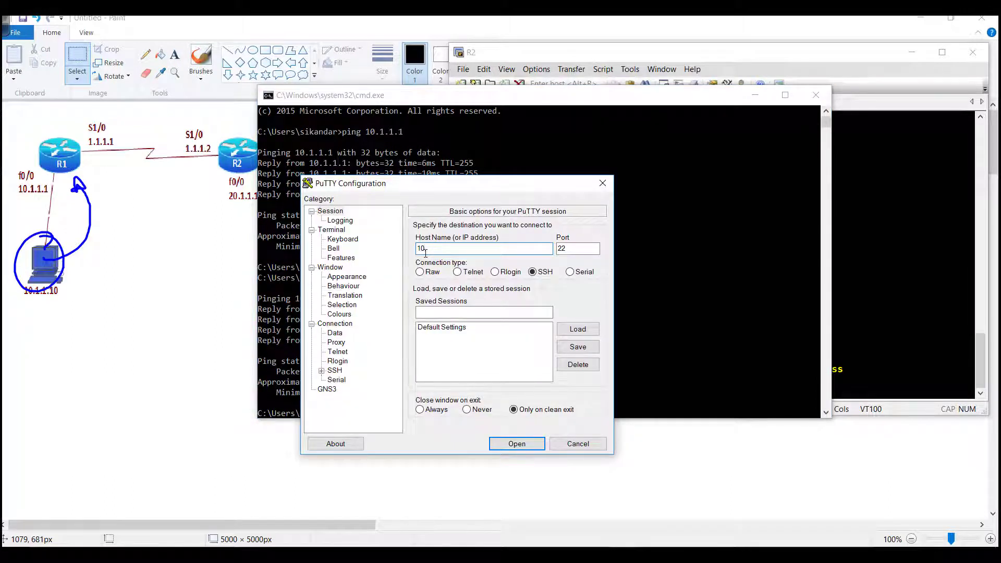
pyautogui.write('10.1.1.1')
pyautogui.click(457, 272)
pyautogui.click(524, 445)
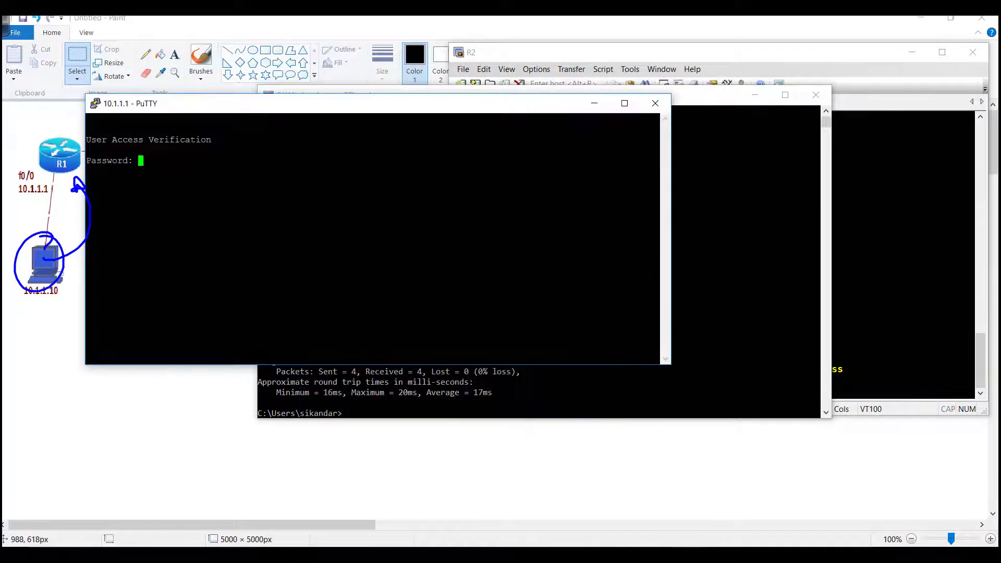
pyautogui.moveTo(248, 107); pyautogui.dragTo(348, 111)
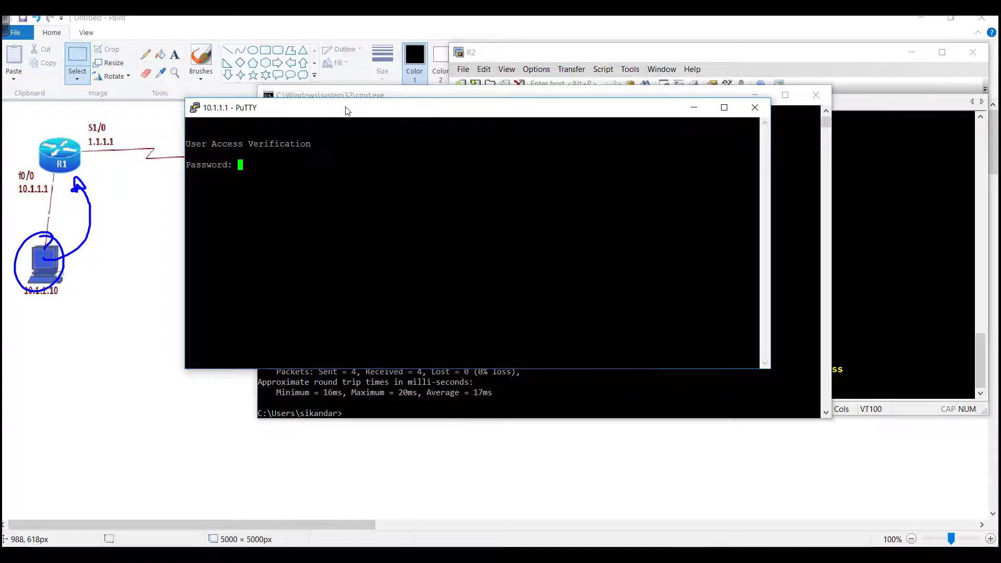
pyautogui.press('Return')
pyautogui.press('Return')
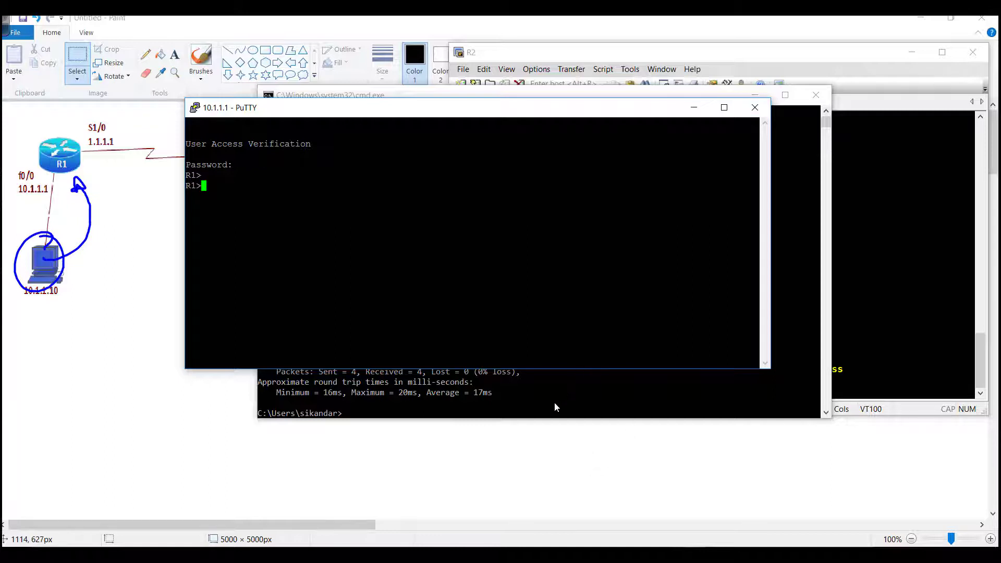
# Try 'enable' in the R2-to-R1 Telnet session, then exit back to R2
pyautogui.click(897, 274)
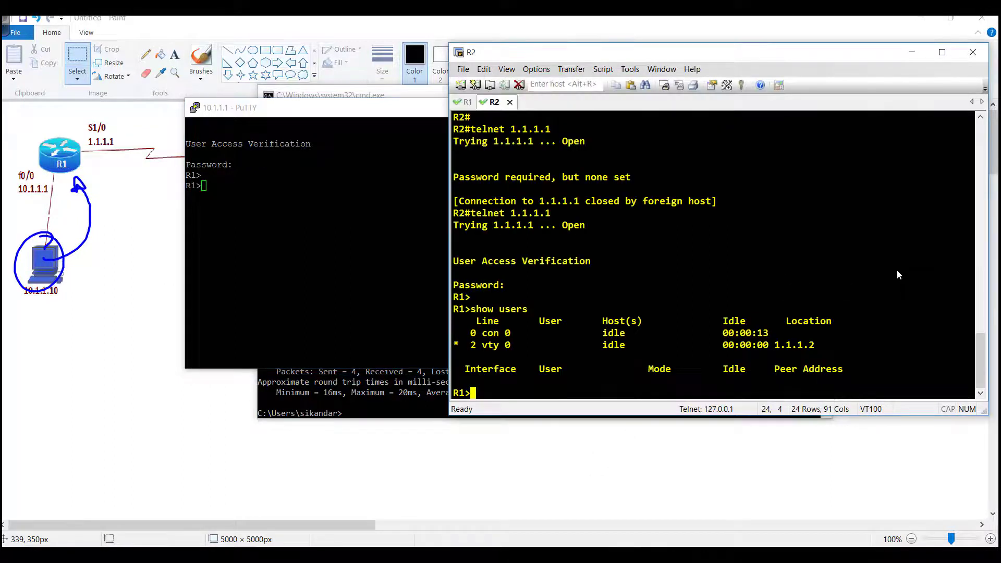
pyautogui.write('en')
pyautogui.press('Tab')
pyautogui.press('Return')
pyautogui.press('Return')
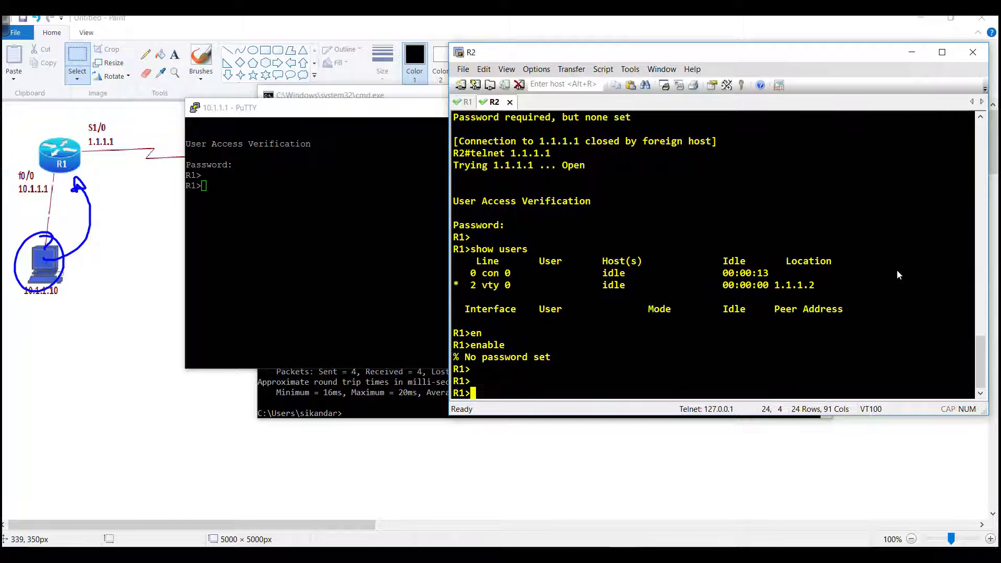
pyautogui.write('exit')
pyautogui.press('Return')
pyautogui.press('Return')
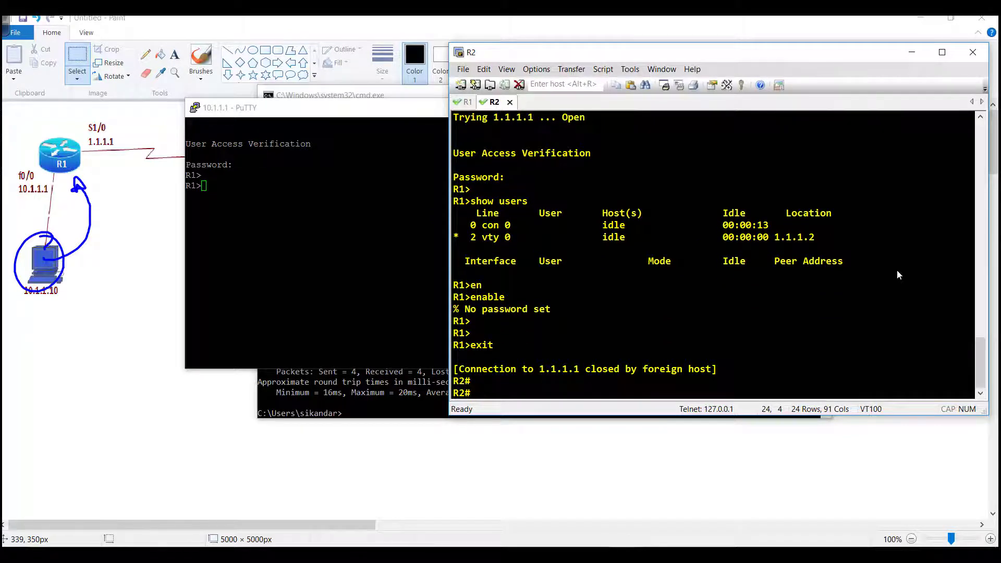
# On R1, create local user 'admin' with a password
pyautogui.click(465, 102)
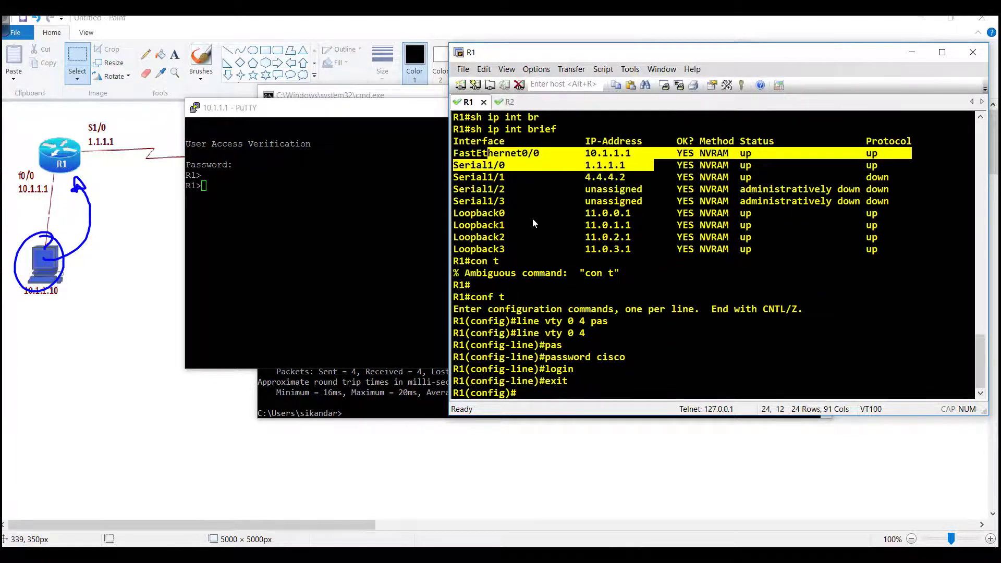
pyautogui.press('Tab')
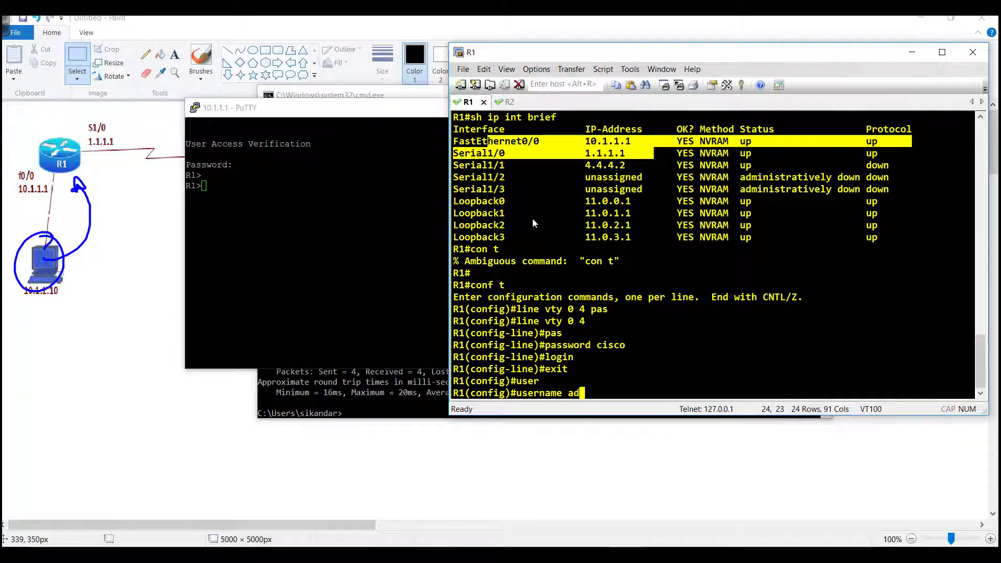
pyautogui.press('Tab')
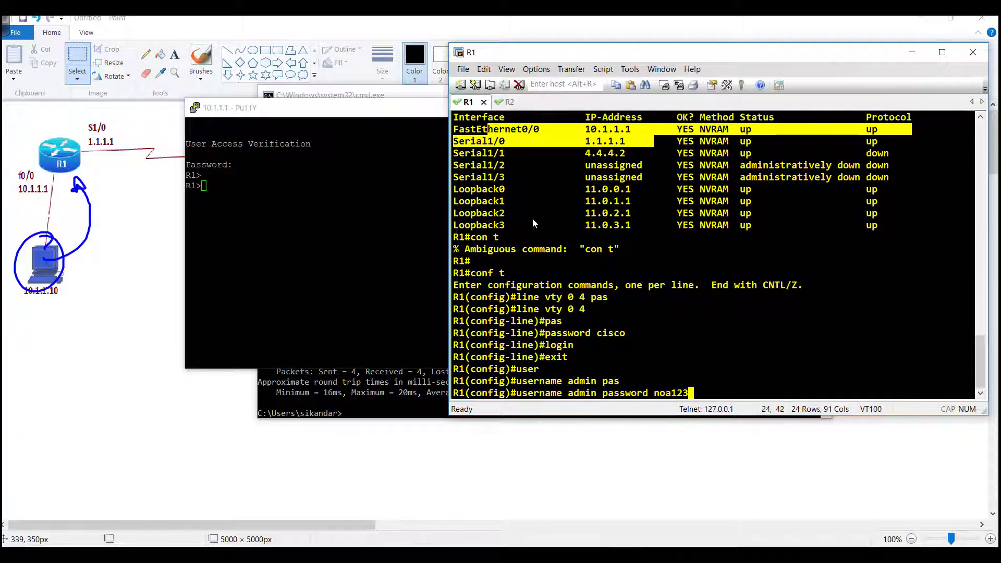
pyautogui.press('Return')
# Set 'login local' on vty 0 4 and highlight the username and login local commands
pyautogui.write('l')
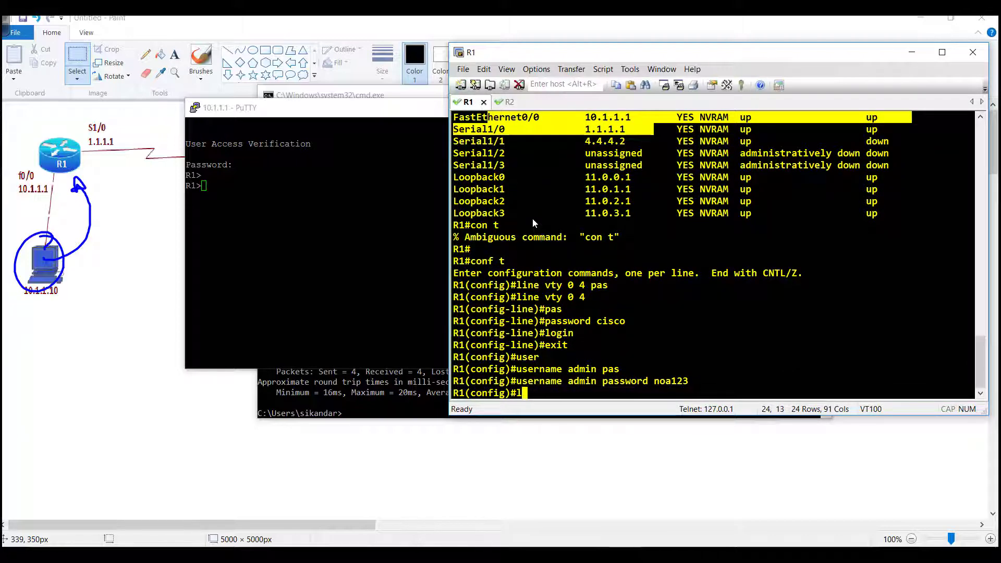
pyautogui.write('ine vty 0 4')
pyautogui.press('Return')
pyautogui.write('pas')
pyautogui.press('Tab')
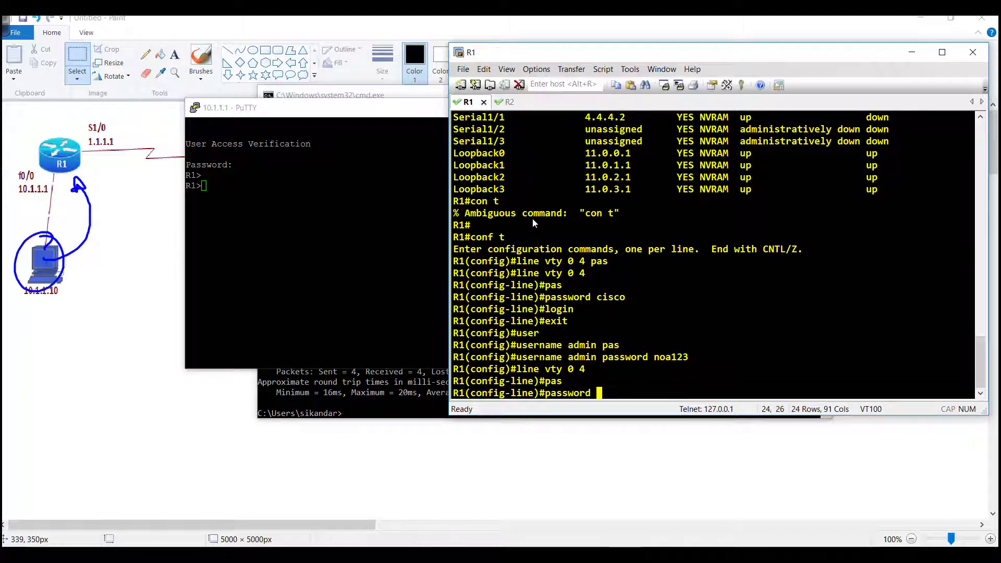
pyautogui.press('BackSpace')
pyautogui.press('BackSpace')
pyautogui.press('BackSpace')
pyautogui.press('BackSpace')
pyautogui.press('BackSpace')
pyautogui.press('BackSpace')
pyautogui.press('BackSpace')
pyautogui.press('BackSpace')
pyautogui.press('BackSpace')
pyautogui.write('log')
pyautogui.press('Tab')
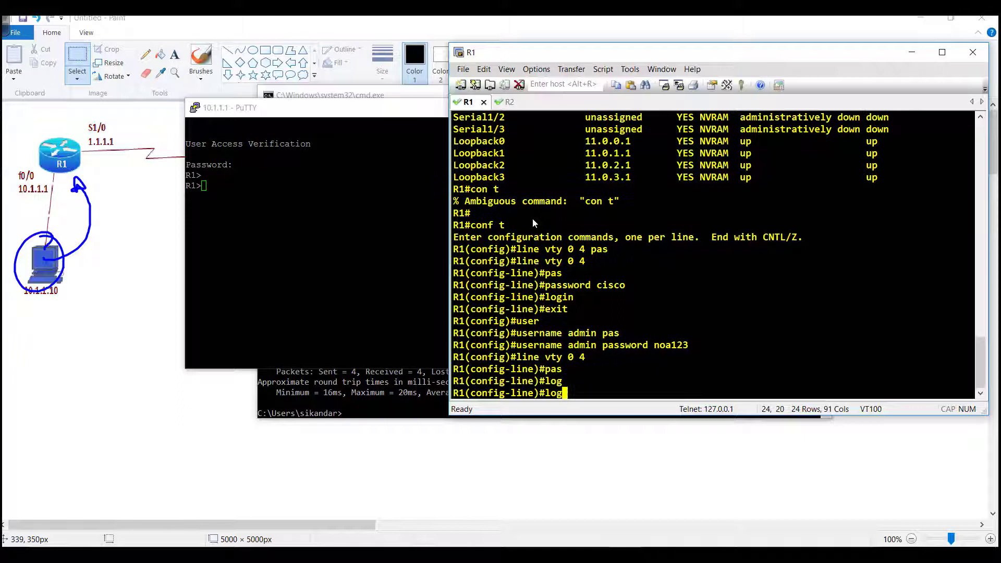
pyautogui.write('in local')
pyautogui.press('Return')
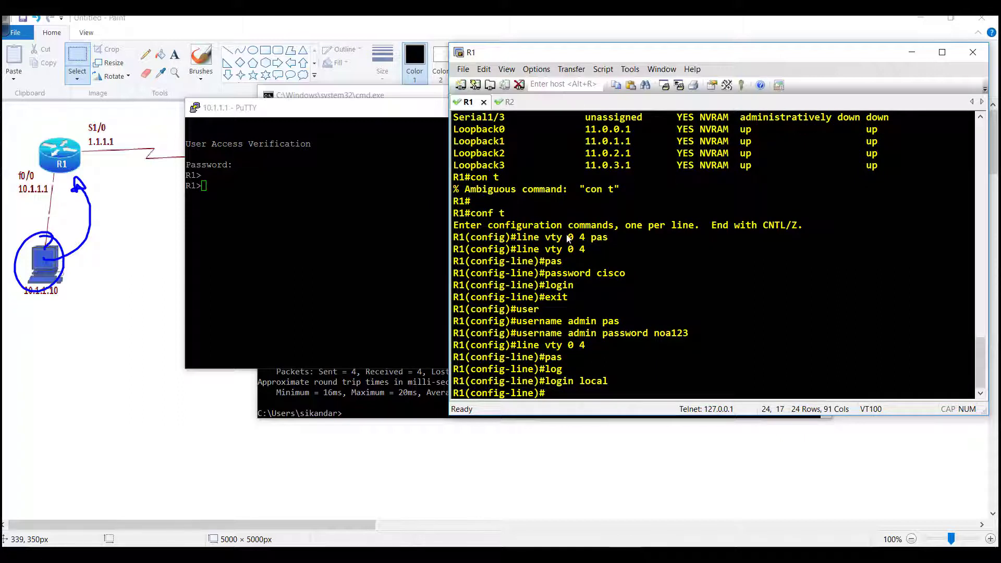
pyautogui.moveTo(529, 376); pyautogui.dragTo(630, 385)
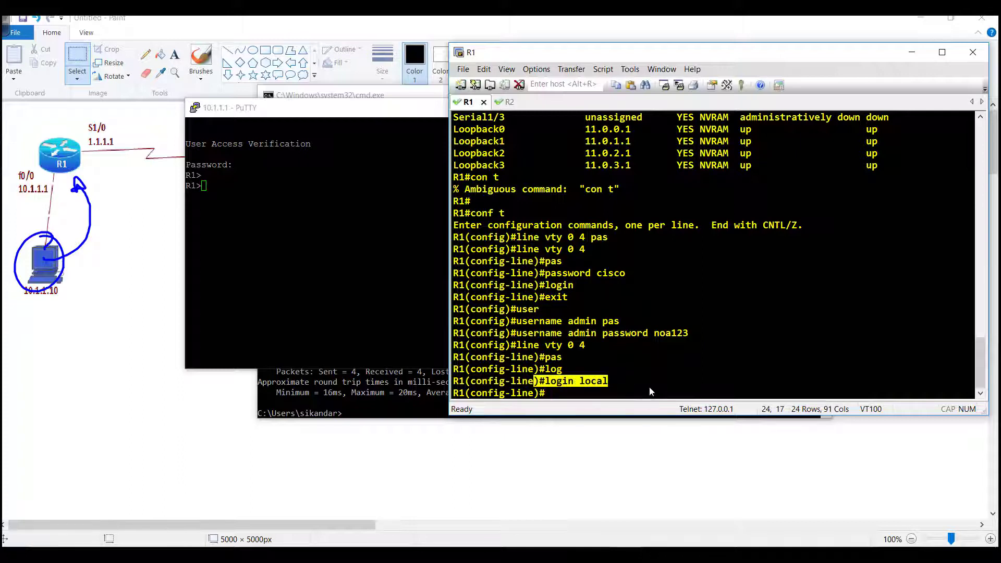
pyautogui.moveTo(504, 334); pyautogui.dragTo(714, 340)
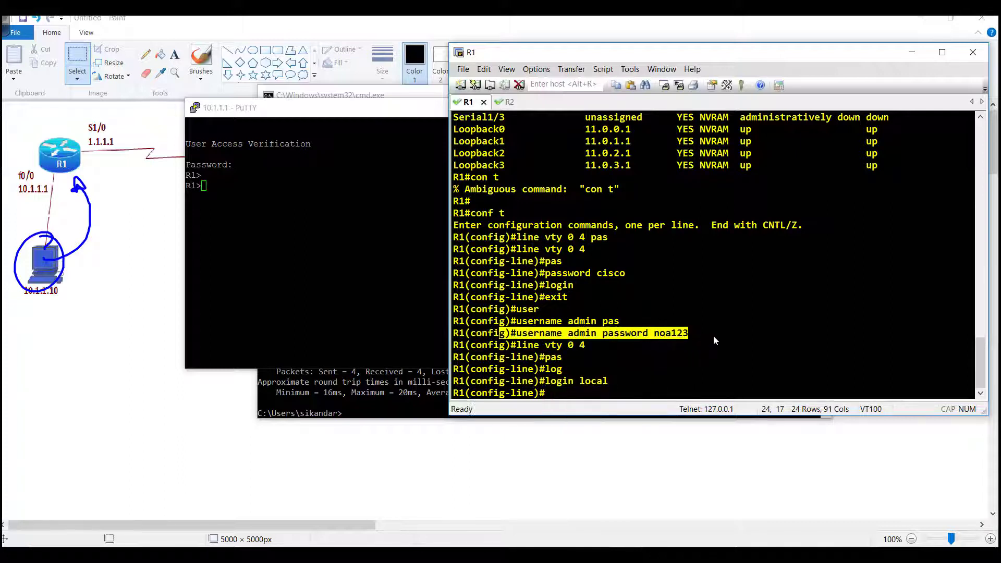
# End the PuTTY Telnet session to R1 with 'exit'
pyautogui.hotkey('alt', 'Tab')
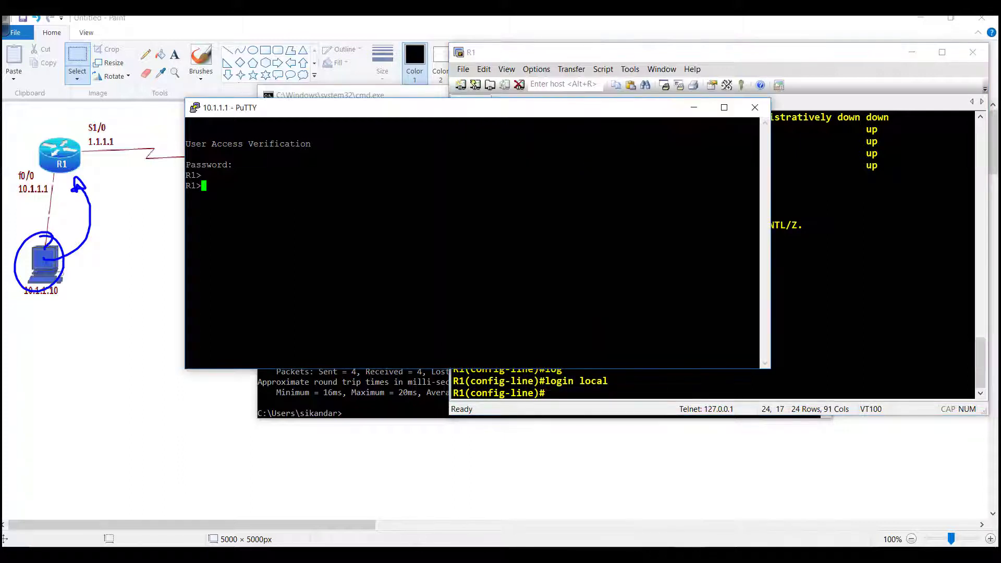
pyautogui.write('exit')
pyautogui.press('Return')
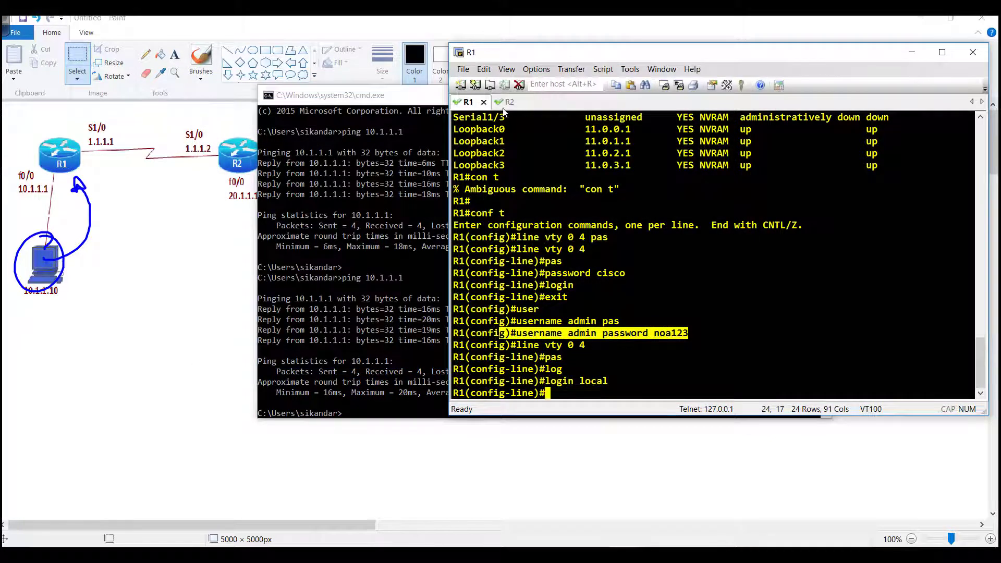
# From R2, telnet to 1.1.1.1 and log in as 'admin' with its password
pyautogui.click(505, 102)
pyautogui.press('Return')
pyautogui.press('Return')
pyautogui.press('Up')
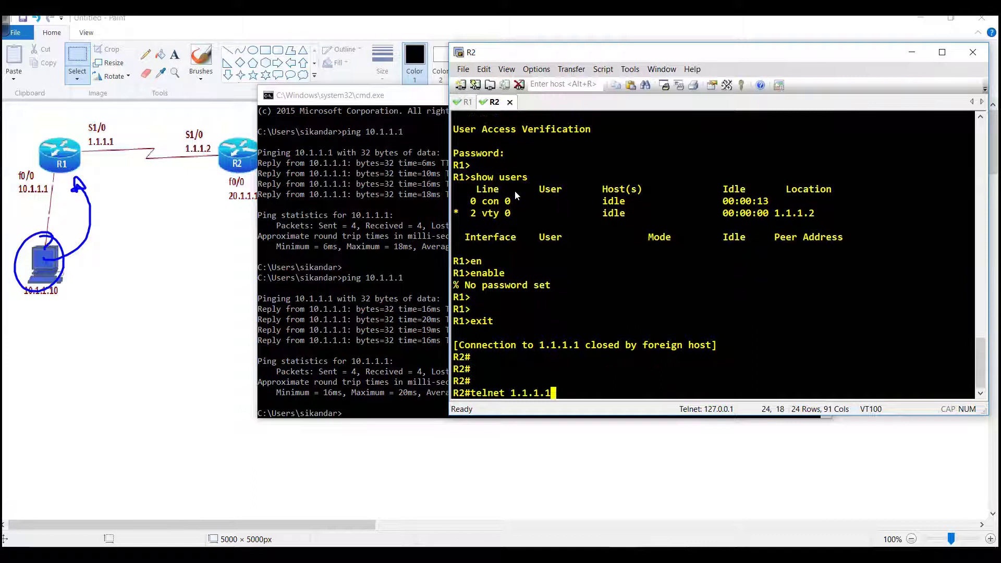
pyautogui.press('Return')
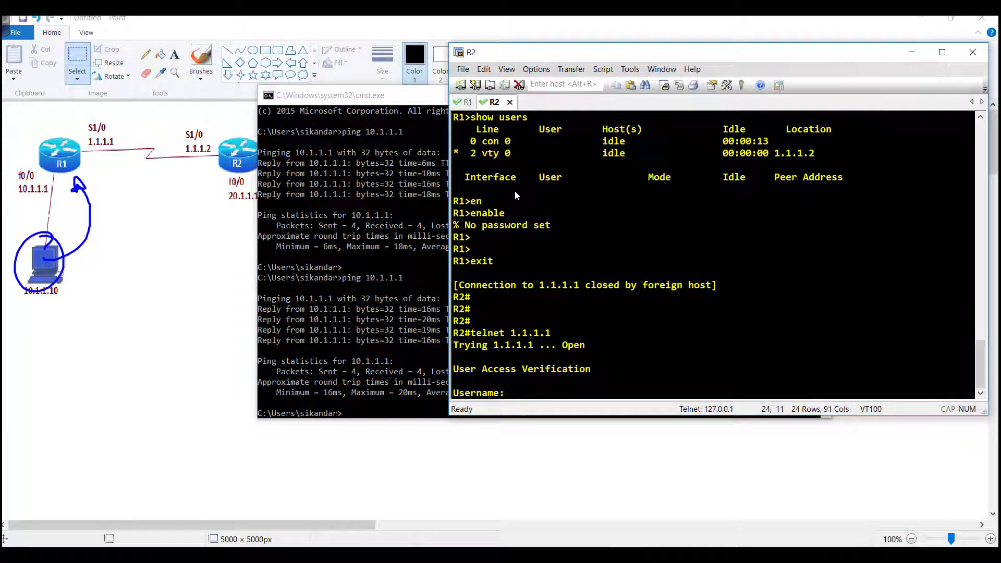
pyautogui.write('admin')
pyautogui.press('Return')
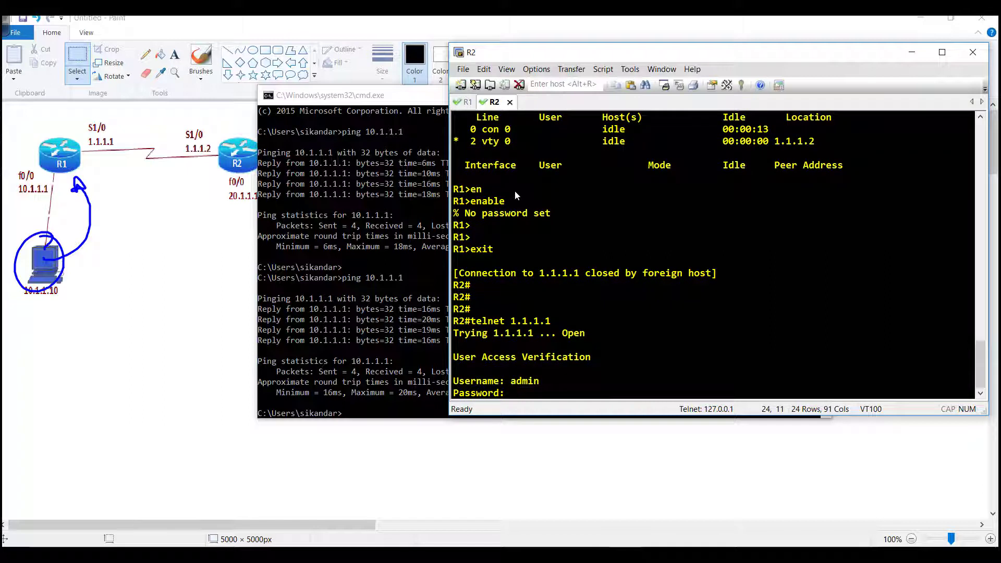
pyautogui.press('Return')
pyautogui.press('Return')
pyautogui.press('Return')
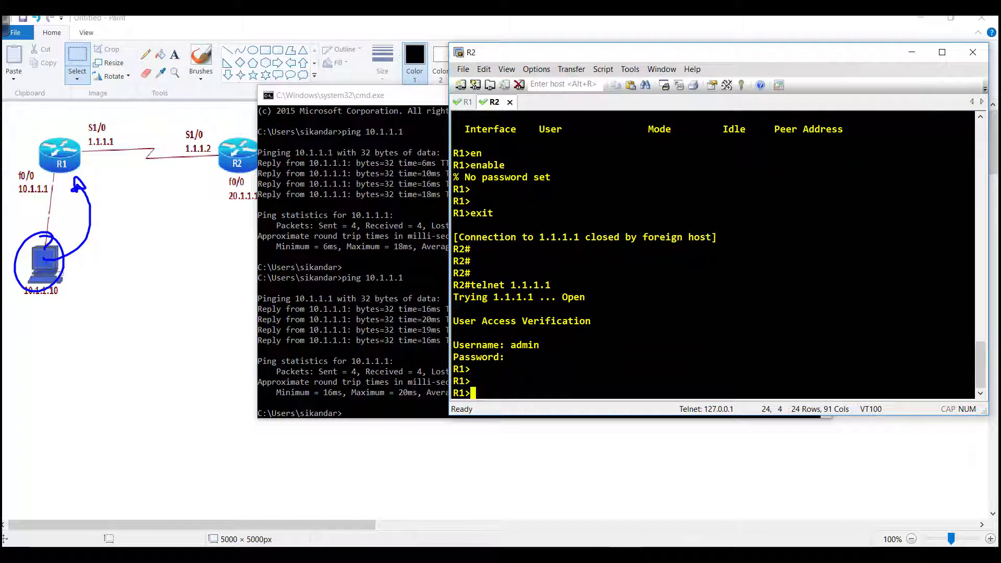
# Return to the PowerPoint slide 'Telnet - Packet Captures in clear text' contrasting Telnet with SSH
pyautogui.click(584, 510)
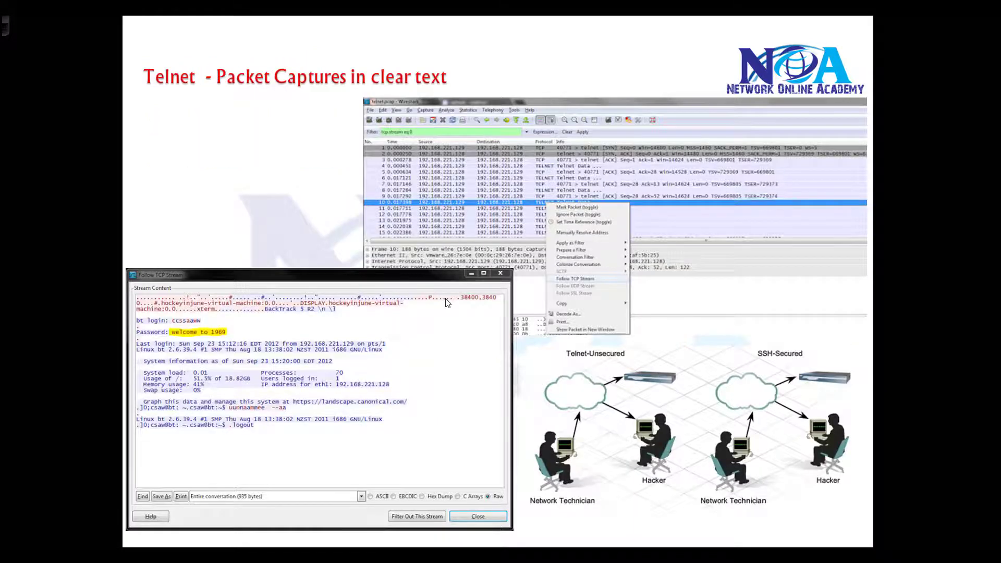
# Ink 'SSH → CLI' in green and red beside SSH-Secured, circle it, and note 'encrypted'
pyautogui.hotkey('ctrl', 'p')
pyautogui.moveTo(802, 346)
pyautogui.mouseDown()
pyautogui.moveTo(769, 339)
pyautogui.moveTo(845, 354)
pyautogui.moveTo(857, 330)
pyautogui.moveTo(896, 348)
pyautogui.mouseUp()
pyautogui.moveTo(884, 341)
pyautogui.mouseDown()
pyautogui.moveTo(886, 357)
pyautogui.moveTo(924, 356)
pyautogui.moveTo(938, 339)
pyautogui.mouseUp()
pyautogui.press('r')
pyautogui.moveTo(931, 341)
pyautogui.mouseDown()
pyautogui.moveTo(939, 357)
pyautogui.moveTo(856, 327)
pyautogui.mouseUp()
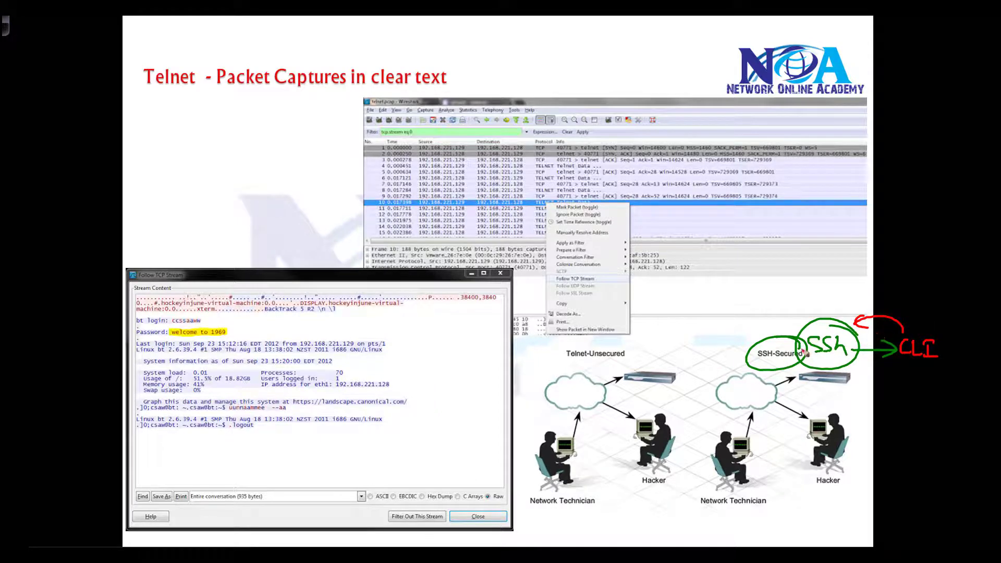
pyautogui.moveTo(806, 353)
pyautogui.mouseDown()
pyautogui.moveTo(790, 371)
pyautogui.moveTo(805, 355)
pyautogui.mouseUp()
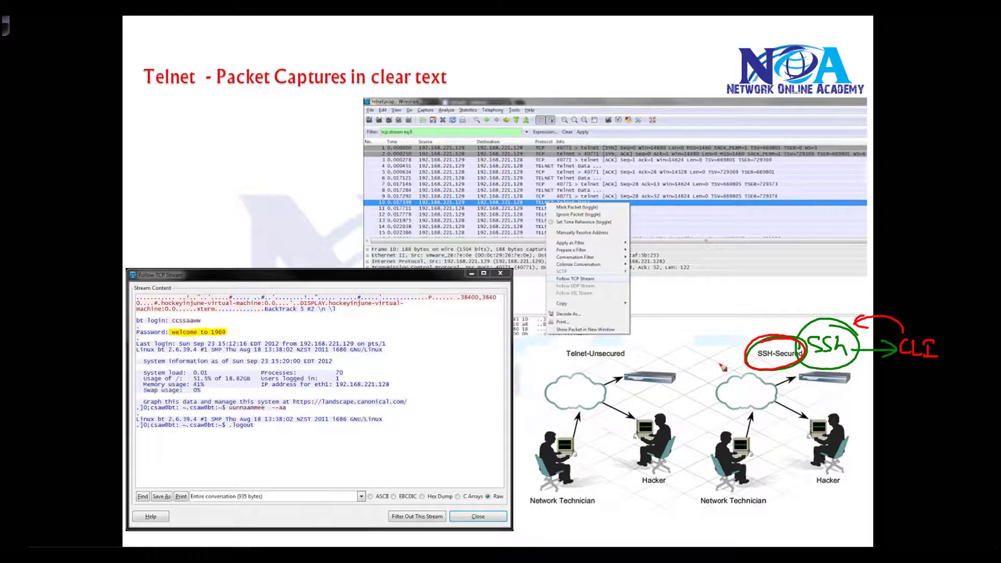
pyautogui.moveTo(709, 337)
pyautogui.mouseDown()
pyautogui.moveTo(718, 348)
pyautogui.moveTo(762, 337)
pyautogui.moveTo(763, 319)
pyautogui.mouseUp()
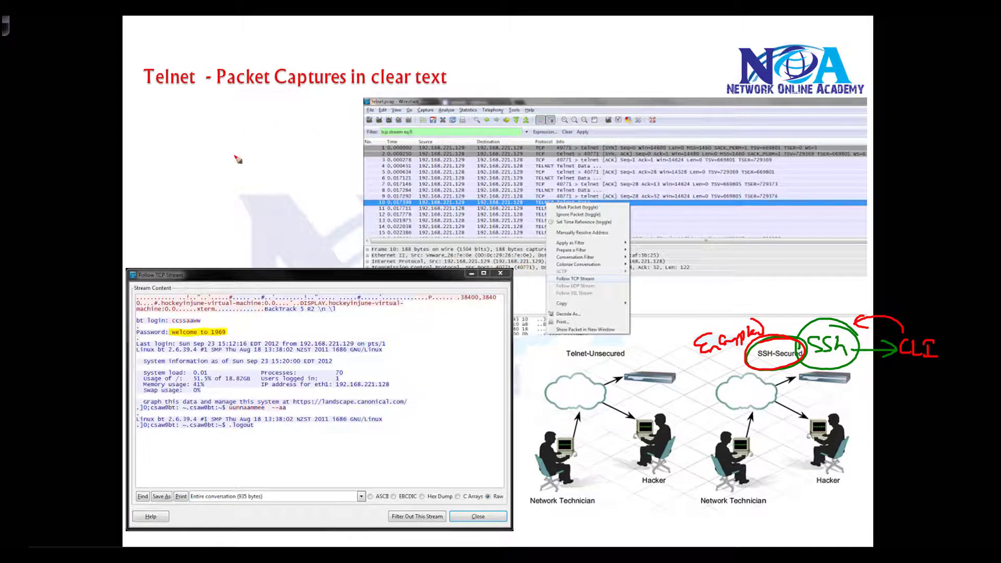
# Circle Packet Captures, packet rows 7 to 12, and the clear-text password in red ink
pyautogui.moveTo(201, 141)
pyautogui.mouseDown()
pyautogui.moveTo(211, 151)
pyautogui.moveTo(231, 141)
pyautogui.mouseUp()
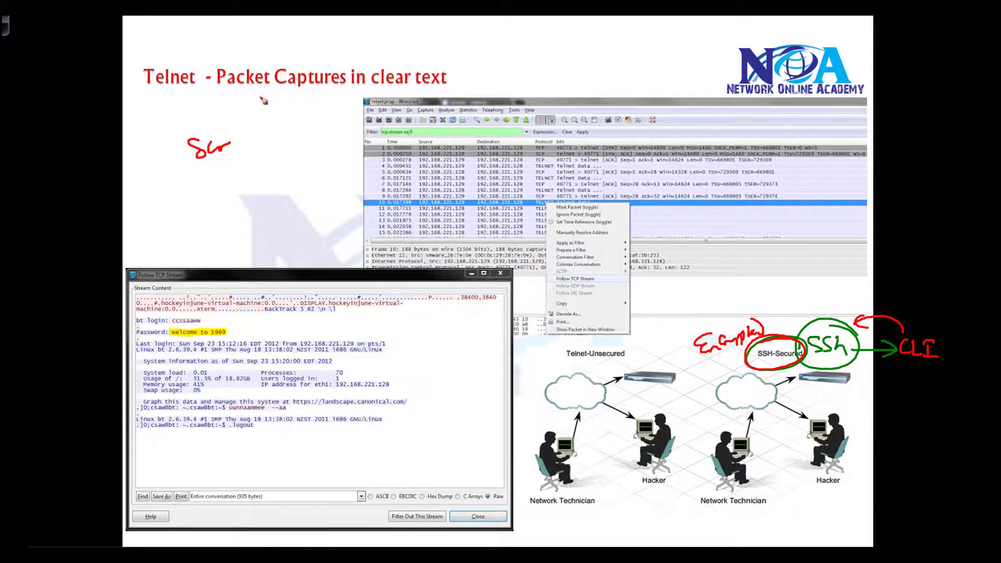
pyautogui.moveTo(264, 101)
pyautogui.mouseDown()
pyautogui.moveTo(313, 96)
pyautogui.moveTo(276, 94)
pyautogui.moveTo(289, 121)
pyautogui.mouseUp()
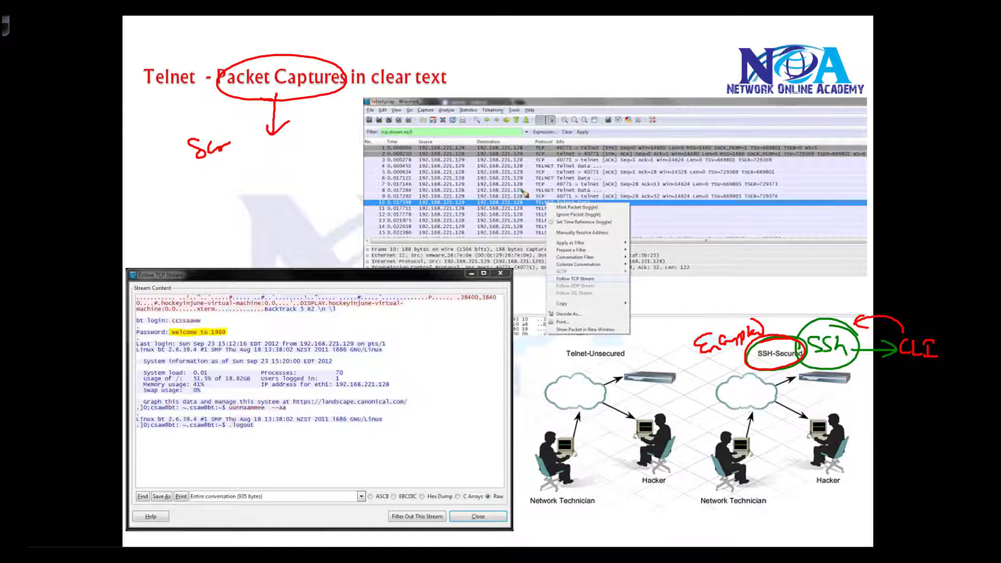
pyautogui.moveTo(523, 192)
pyautogui.mouseDown()
pyautogui.moveTo(407, 222)
pyautogui.moveTo(542, 200)
pyautogui.mouseUp()
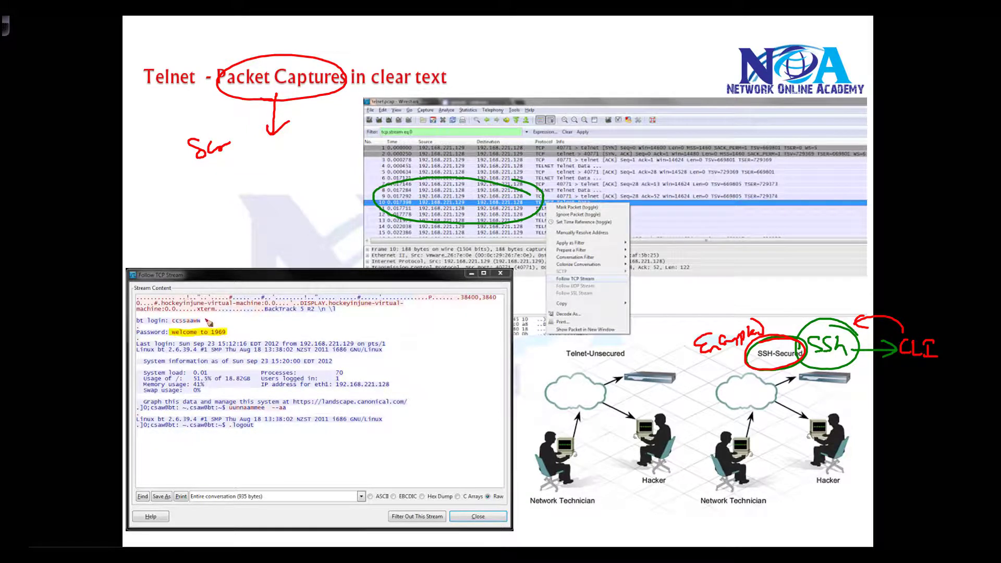
pyautogui.moveTo(211, 318)
pyautogui.mouseDown()
pyautogui.moveTo(169, 342)
pyautogui.moveTo(203, 347)
pyautogui.moveTo(235, 321)
pyautogui.moveTo(165, 326)
pyautogui.moveTo(263, 345)
pyautogui.mouseUp()
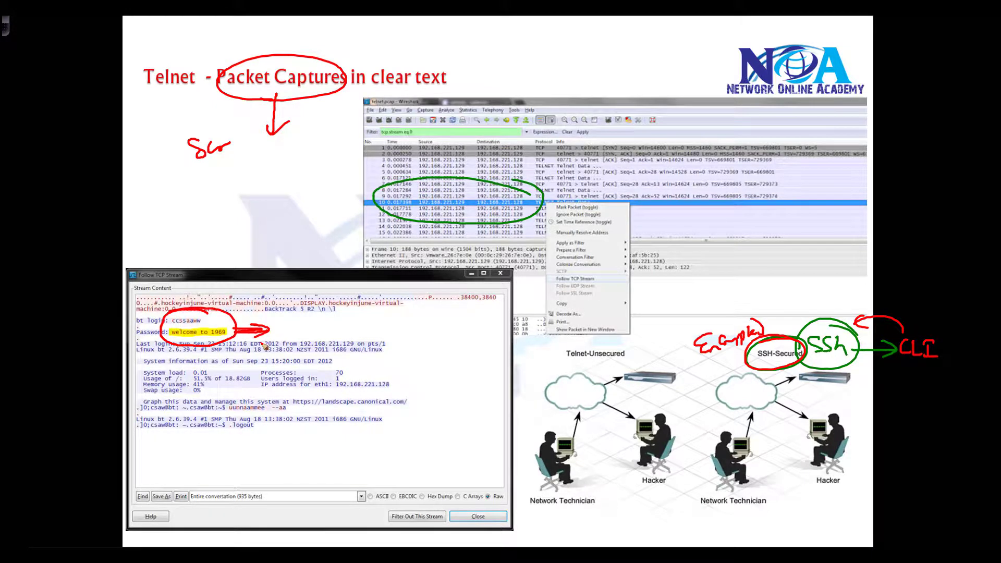
# Erase all ink from the Telnet capture slide and return to the arrow pointer
pyautogui.press('e')
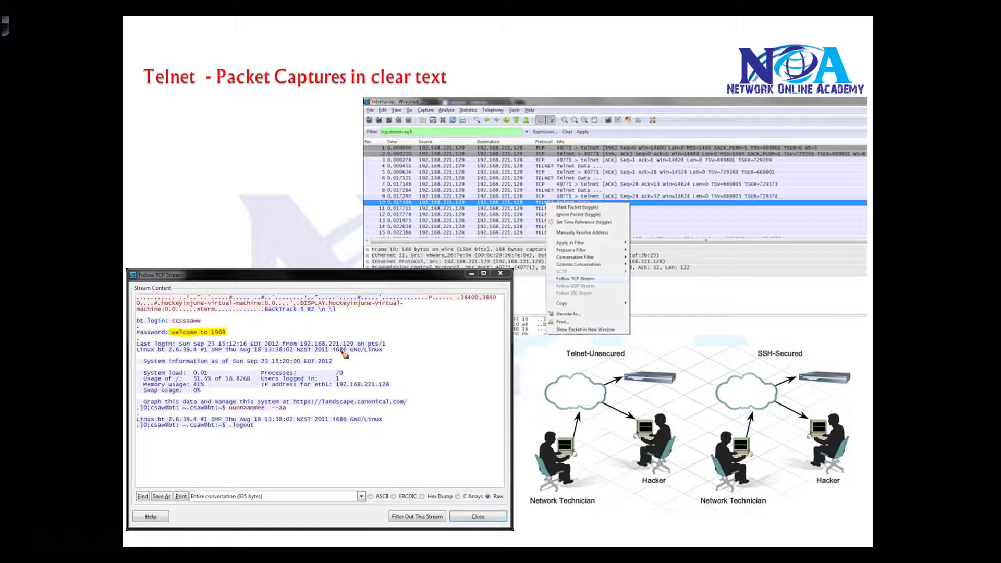
pyautogui.hotkey('ctrl', 'a')
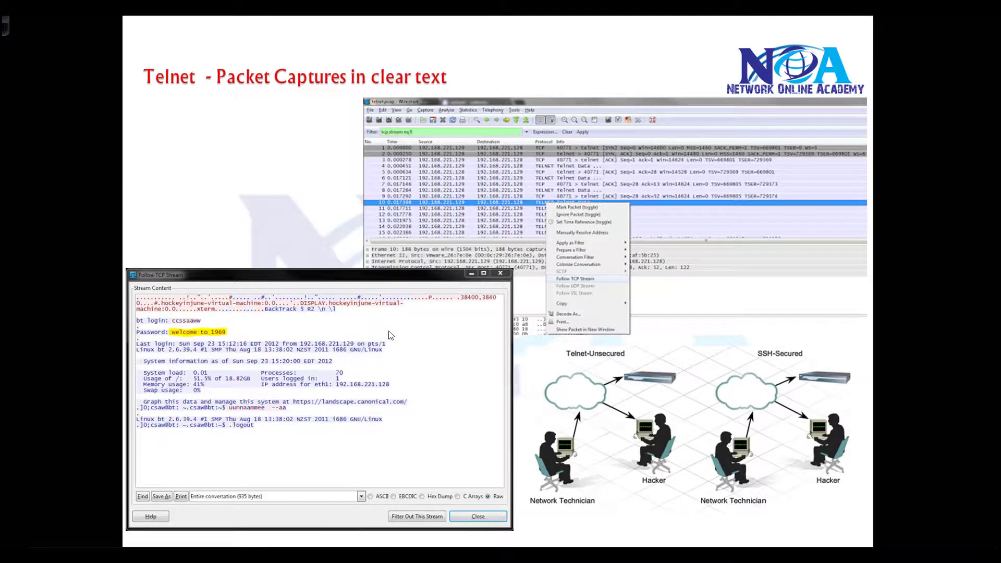